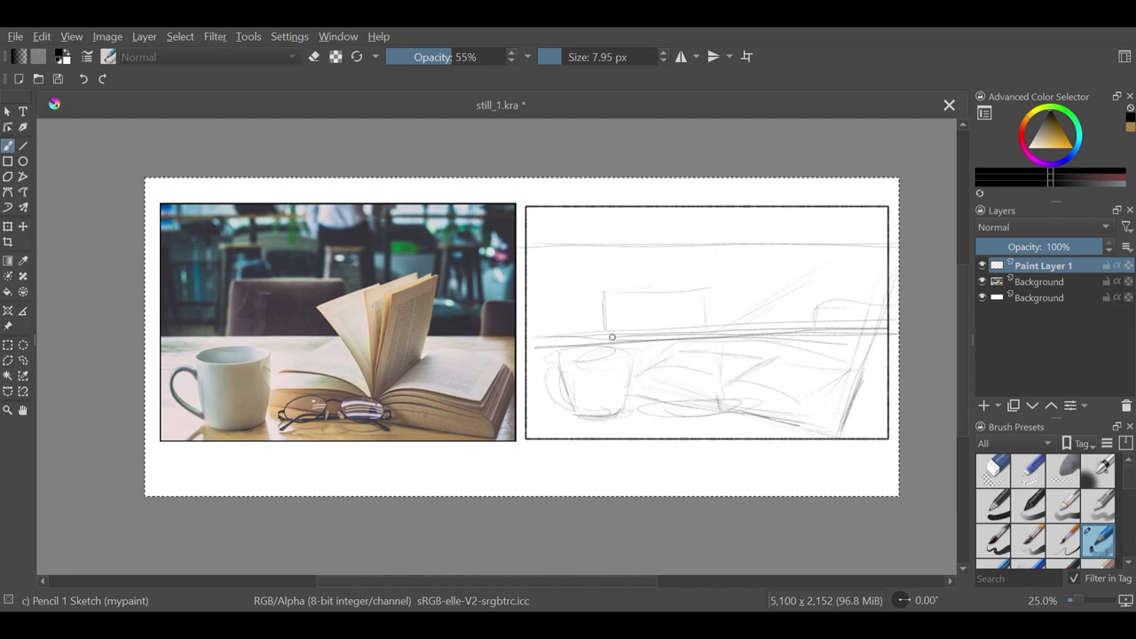
- Erase the stray duplicate strokes along the table's back edge with the Eraser Circle brush
{"action": "mouse_move", "coordinate": [588, 347]}
{"action": "left_mouse_down"}
{"action": "mouse_move", "coordinate": [541, 347]}
{"action": "mouse_move", "coordinate": [642, 346]}
{"action": "mouse_move", "coordinate": [557, 345]}
{"action": "left_mouse_up"}
{"action": "left_click", "coordinate": [993, 471]}
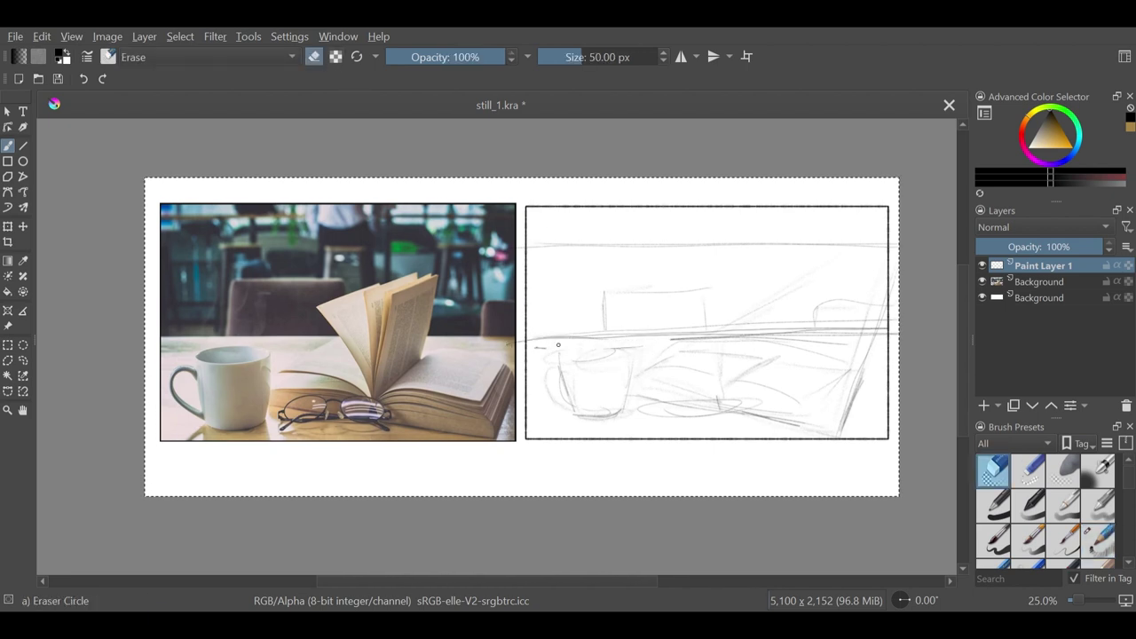
{"action": "mouse_move", "coordinate": [632, 347]}
{"action": "left_mouse_down"}
{"action": "mouse_move", "coordinate": [847, 334]}
{"action": "mouse_move", "coordinate": [679, 337]}
{"action": "left_mouse_up"}
{"action": "mouse_move", "coordinate": [761, 324]}
{"action": "left_mouse_down"}
{"action": "mouse_move", "coordinate": [850, 322]}
{"action": "mouse_move", "coordinate": [836, 326]}
{"action": "left_mouse_up"}
- Firm up the outline of the chair back behind the table with the Pencil 1 Sketch brush
{"action": "left_click", "coordinate": [1098, 538]}
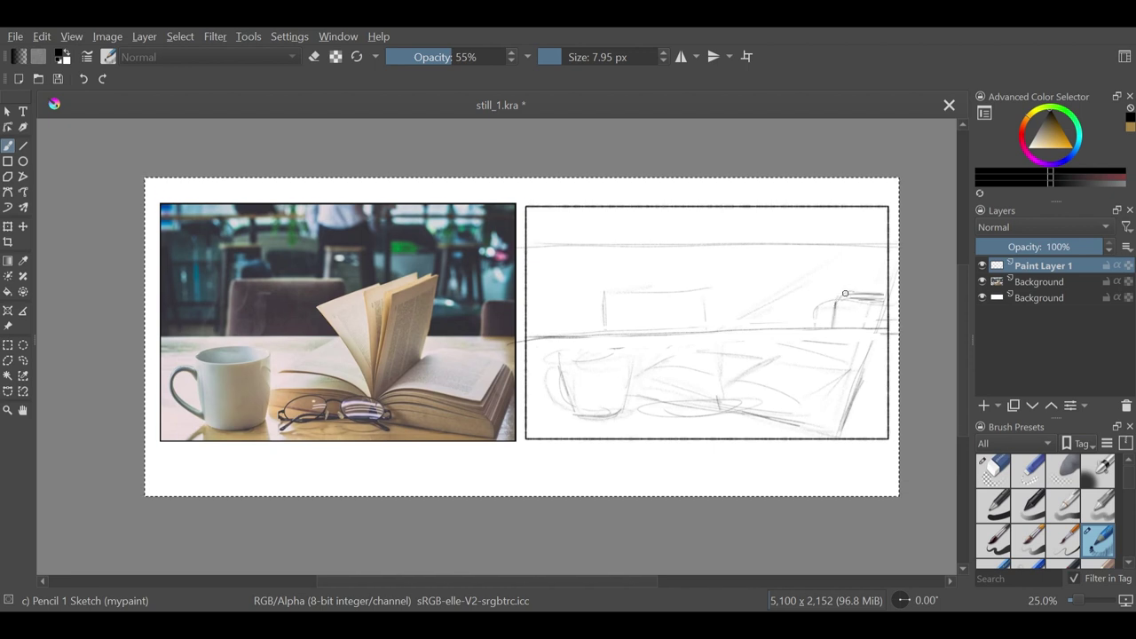
{"action": "left_click_drag", "start_coordinate": [710, 286], "coordinate": [710, 326]}
{"action": "left_click_drag", "start_coordinate": [607, 282], "coordinate": [607, 327]}
{"action": "mouse_move", "coordinate": [701, 285]}
{"action": "left_mouse_down"}
{"action": "mouse_move", "coordinate": [604, 285]}
{"action": "mouse_move", "coordinate": [707, 285]}
{"action": "left_mouse_up"}
- Mark a vanishing point on the horizon line, draw guide lines from it to the mug, and restate the table edge
{"action": "left_click", "coordinate": [712, 244]}
{"action": "mouse_move", "coordinate": [560, 352]}
{"action": "left_mouse_down"}
{"action": "mouse_move", "coordinate": [698, 253]}
{"action": "mouse_move", "coordinate": [576, 408]}
{"action": "left_mouse_up"}
{"action": "left_click_drag", "start_coordinate": [627, 400], "coordinate": [709, 251]}
{"action": "left_click_drag", "start_coordinate": [709, 251], "coordinate": [569, 402]}
{"action": "left_click_drag", "start_coordinate": [536, 336], "coordinate": [887, 324]}
- Sketch a trial elliptical rim for the mug between the guide lines and its left side
{"action": "left_click_drag", "start_coordinate": [573, 345], "coordinate": [643, 344]}
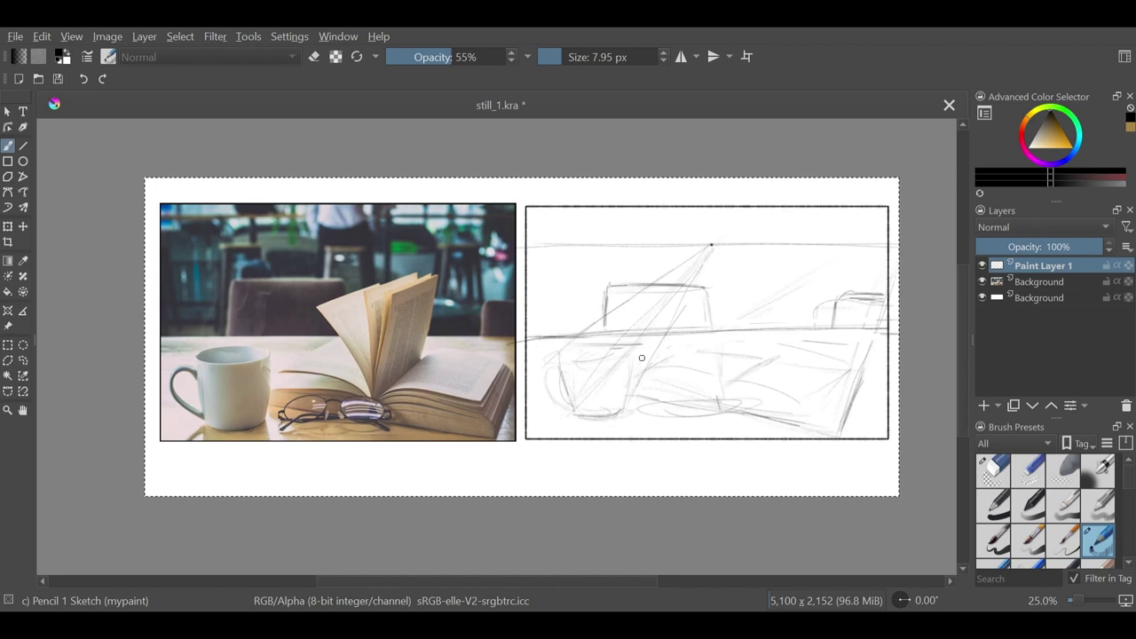
{"action": "mouse_move", "coordinate": [572, 363]}
{"action": "left_mouse_down"}
{"action": "mouse_move", "coordinate": [640, 362]}
{"action": "mouse_move", "coordinate": [658, 345]}
{"action": "left_mouse_up"}
{"action": "mouse_move", "coordinate": [575, 348]}
{"action": "left_mouse_down"}
{"action": "mouse_move", "coordinate": [707, 248]}
{"action": "mouse_move", "coordinate": [634, 363]}
{"action": "left_mouse_up"}
{"action": "mouse_move", "coordinate": [613, 343]}
{"action": "left_mouse_down"}
{"action": "mouse_move", "coordinate": [597, 360]}
{"action": "mouse_move", "coordinate": [639, 353]}
{"action": "left_mouse_up"}
{"action": "left_click_drag", "start_coordinate": [568, 354], "coordinate": [638, 355]}
{"action": "mouse_move", "coordinate": [571, 356]}
{"action": "left_mouse_down"}
{"action": "mouse_move", "coordinate": [598, 363]}
{"action": "mouse_move", "coordinate": [597, 353]}
{"action": "mouse_move", "coordinate": [623, 410]}
{"action": "mouse_move", "coordinate": [582, 410]}
{"action": "left_mouse_up"}
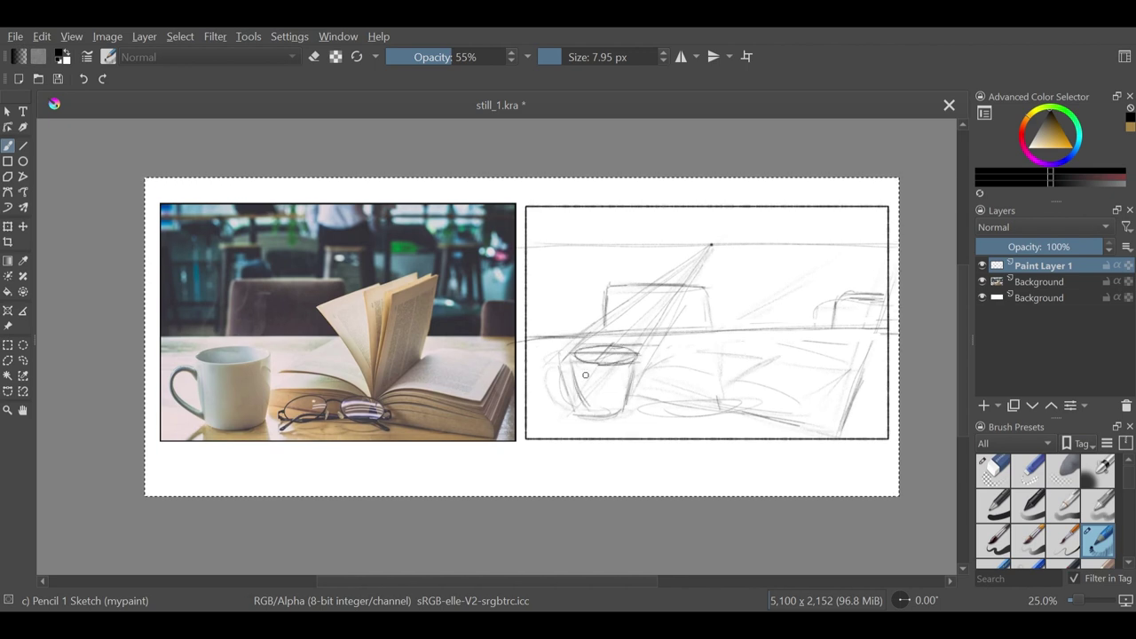
- Erase the mug's rim ellipse and rough in the body with straight sides, a flat base and a handle
{"action": "key", "text": "slash"}
{"action": "mouse_move", "coordinate": [576, 352]}
{"action": "left_mouse_down"}
{"action": "mouse_move", "coordinate": [577, 386]}
{"action": "mouse_move", "coordinate": [618, 405]}
{"action": "mouse_move", "coordinate": [644, 354]}
{"action": "mouse_move", "coordinate": [581, 352]}
{"action": "mouse_move", "coordinate": [617, 387]}
{"action": "mouse_move", "coordinate": [575, 415]}
{"action": "left_mouse_up"}
{"action": "key", "text": "slash"}
{"action": "left_click_drag", "start_coordinate": [634, 370], "coordinate": [626, 412]}
{"action": "left_click_drag", "start_coordinate": [622, 420], "coordinate": [580, 422]}
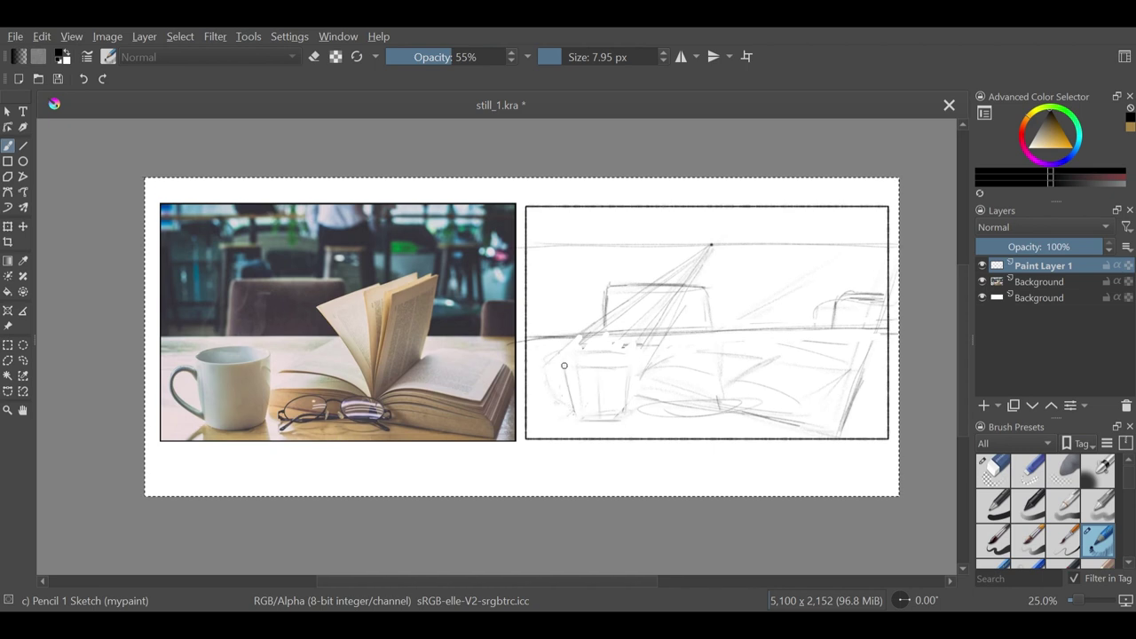
{"action": "left_click_drag", "start_coordinate": [563, 365], "coordinate": [569, 405]}
{"action": "mouse_move", "coordinate": [564, 363]}
{"action": "left_mouse_down"}
{"action": "mouse_move", "coordinate": [570, 390]}
{"action": "mouse_move", "coordinate": [631, 391]}
{"action": "left_mouse_up"}
{"action": "left_click_drag", "start_coordinate": [635, 363], "coordinate": [624, 418]}
- Erase the perspective guide lines running from the horizon across the chair back to the mug
{"action": "left_click", "coordinate": [993, 470]}
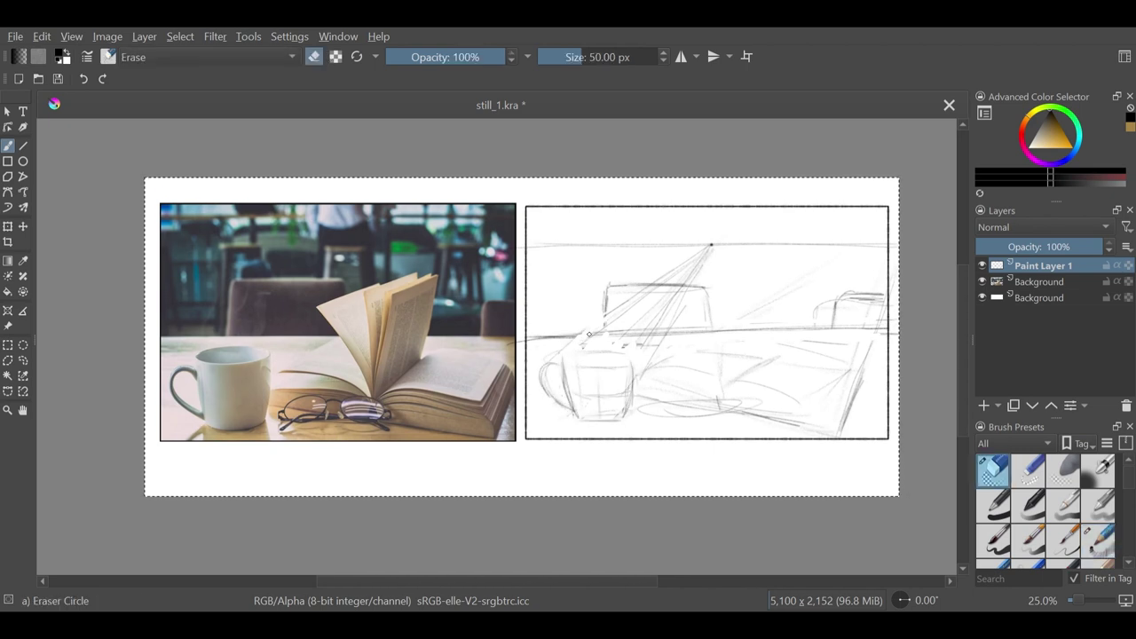
{"action": "left_click_drag", "start_coordinate": [669, 276], "coordinate": [584, 341]}
{"action": "left_click_drag", "start_coordinate": [701, 259], "coordinate": [643, 353]}
{"action": "left_click_drag", "start_coordinate": [691, 280], "coordinate": [678, 300]}
{"action": "left_click_drag", "start_coordinate": [584, 330], "coordinate": [564, 348]}
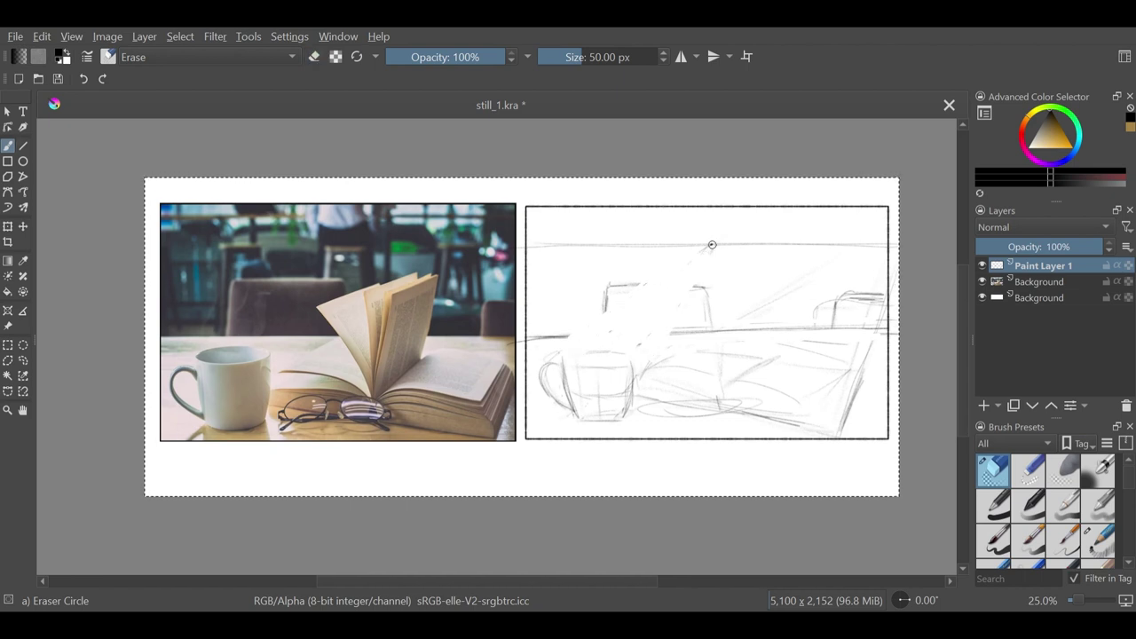
- Redraw light guide lines from the vanishing point to the mug and sketch the rim as an ellipse
{"action": "key", "text": "/"}
{"action": "mouse_move", "coordinate": [711, 244]}
{"action": "left_mouse_down"}
{"action": "mouse_move", "coordinate": [626, 327]}
{"action": "mouse_move", "coordinate": [699, 267]}
{"action": "left_mouse_up"}
{"action": "mouse_move", "coordinate": [566, 361]}
{"action": "left_mouse_down"}
{"action": "mouse_move", "coordinate": [710, 244]}
{"action": "mouse_move", "coordinate": [634, 369]}
{"action": "left_mouse_up"}
{"action": "mouse_move", "coordinate": [574, 348]}
{"action": "left_mouse_down"}
{"action": "mouse_move", "coordinate": [620, 354]}
{"action": "mouse_move", "coordinate": [593, 369]}
{"action": "mouse_move", "coordinate": [572, 356]}
{"action": "mouse_move", "coordinate": [621, 346]}
{"action": "left_mouse_up"}
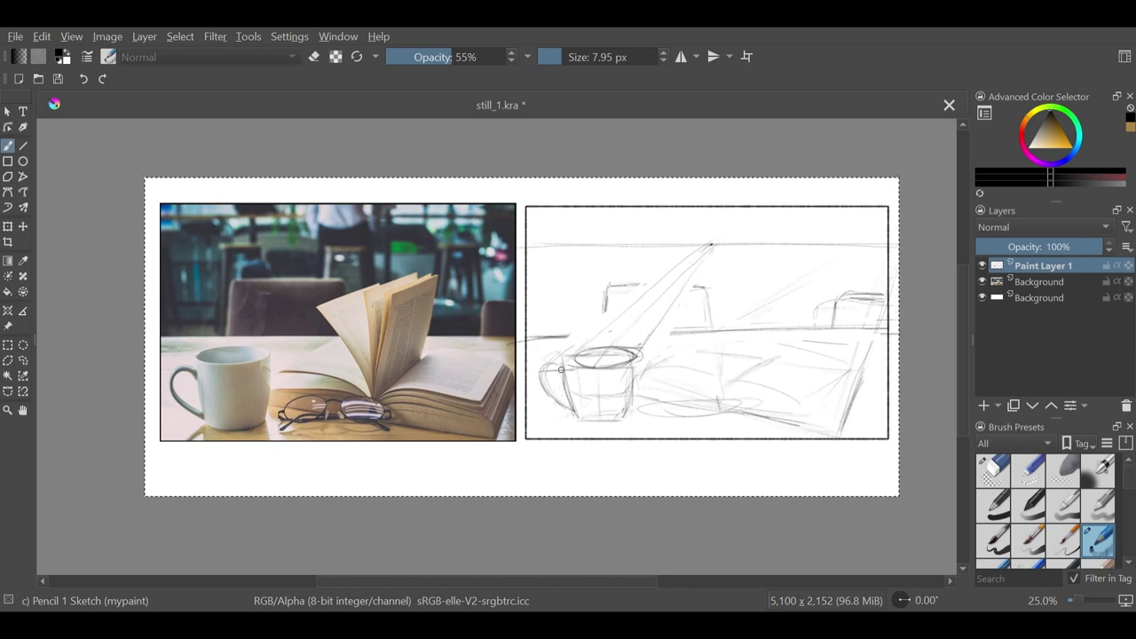
- Sketch the mug's rounded body from the rim down to the base
{"action": "left_click_drag", "start_coordinate": [562, 359], "coordinate": [602, 349]}
{"action": "mouse_move", "coordinate": [654, 424]}
{"action": "left_mouse_down"}
{"action": "mouse_move", "coordinate": [565, 421]}
{"action": "mouse_move", "coordinate": [656, 345]}
{"action": "mouse_move", "coordinate": [691, 263]}
{"action": "left_mouse_up"}
{"action": "mouse_move", "coordinate": [603, 371]}
{"action": "left_mouse_down"}
{"action": "mouse_move", "coordinate": [602, 413]}
{"action": "mouse_move", "coordinate": [631, 402]}
{"action": "left_mouse_up"}
{"action": "mouse_move", "coordinate": [620, 410]}
{"action": "left_mouse_down"}
{"action": "mouse_move", "coordinate": [583, 410]}
{"action": "mouse_move", "coordinate": [638, 362]}
{"action": "mouse_move", "coordinate": [614, 422]}
{"action": "left_mouse_up"}
{"action": "mouse_move", "coordinate": [562, 362]}
{"action": "left_mouse_down"}
{"action": "mouse_move", "coordinate": [577, 416]}
{"action": "mouse_move", "coordinate": [629, 410]}
{"action": "mouse_move", "coordinate": [631, 377]}
{"action": "mouse_move", "coordinate": [632, 410]}
{"action": "left_mouse_up"}
- Darken both sides of the mug with repeated pencil strokes curving in toward the base
{"action": "left_click", "coordinate": [993, 469]}
{"action": "left_click", "coordinate": [1105, 528]}
{"action": "left_click_drag", "start_coordinate": [636, 362], "coordinate": [628, 415]}
{"action": "left_click_drag", "start_coordinate": [638, 360], "coordinate": [623, 418]}
{"action": "left_click_drag", "start_coordinate": [562, 359], "coordinate": [570, 407]}
{"action": "left_click_drag", "start_coordinate": [563, 361], "coordinate": [573, 413]}
- Erase the construction lines inside the mug's body and rim
{"action": "left_click", "coordinate": [993, 470]}
{"action": "mouse_move", "coordinate": [582, 382]}
{"action": "left_mouse_down"}
{"action": "mouse_move", "coordinate": [607, 408]}
{"action": "mouse_move", "coordinate": [621, 393]}
{"action": "left_mouse_up"}
{"action": "left_click_drag", "start_coordinate": [627, 369], "coordinate": [614, 408]}
{"action": "left_click_drag", "start_coordinate": [577, 357], "coordinate": [616, 361]}
{"action": "left_click_drag", "start_coordinate": [571, 355], "coordinate": [595, 345]}
- Clean up the handle area and draw the mug's handle with an inner and outer curve
{"action": "key", "text": "slash"}
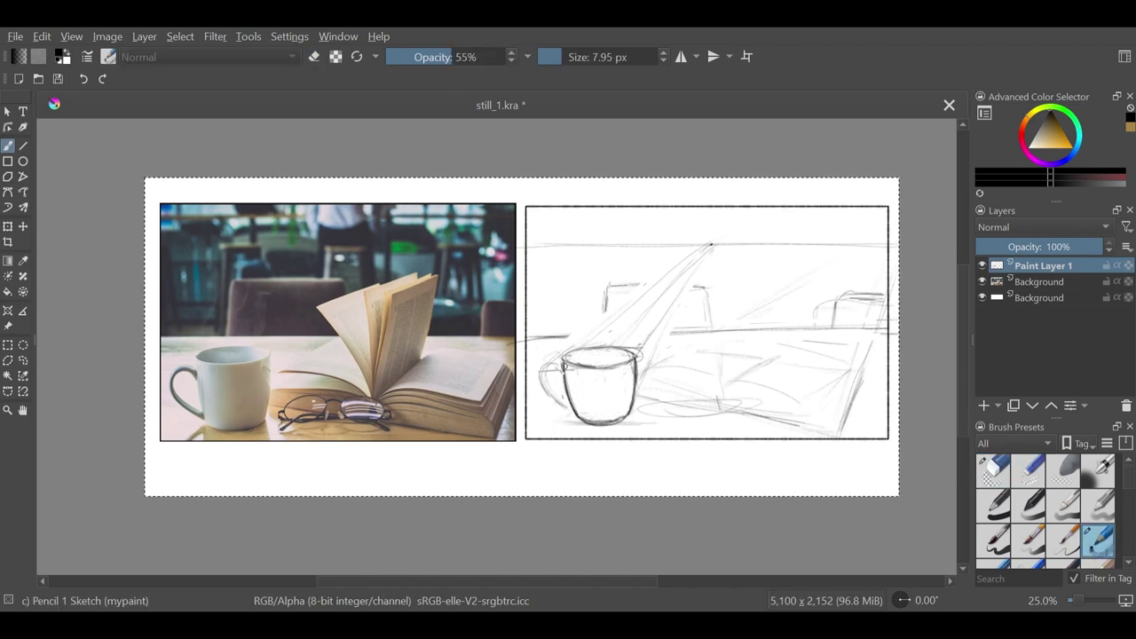
{"action": "mouse_move", "coordinate": [545, 395]}
{"action": "left_mouse_down"}
{"action": "mouse_move", "coordinate": [537, 362]}
{"action": "mouse_move", "coordinate": [571, 407]}
{"action": "mouse_move", "coordinate": [552, 394]}
{"action": "left_mouse_up"}
{"action": "key", "text": "slash"}
{"action": "key", "text": "slash"}
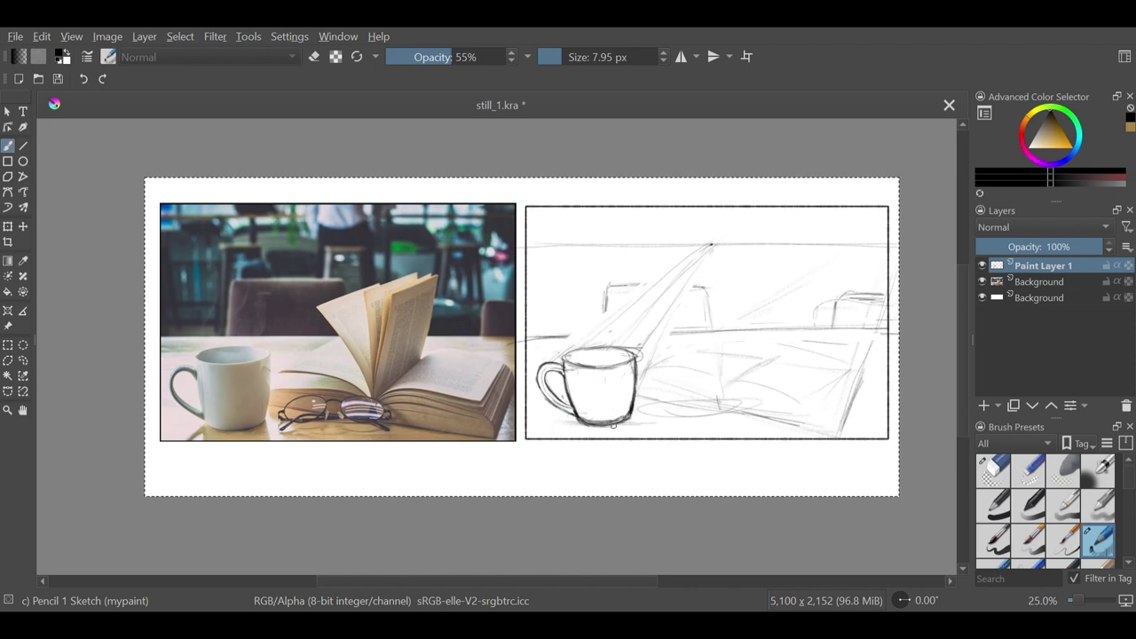
- Correct the mug's base, side and rim contours by erasing rough edges and redrawing them in pencil
{"action": "left_click", "coordinate": [998, 459]}
{"action": "mouse_move", "coordinate": [620, 423]}
{"action": "left_mouse_down"}
{"action": "mouse_move", "coordinate": [590, 416]}
{"action": "mouse_move", "coordinate": [631, 402]}
{"action": "left_mouse_up"}
{"action": "left_click", "coordinate": [1098, 528]}
{"action": "mouse_move", "coordinate": [565, 357]}
{"action": "left_mouse_down"}
{"action": "mouse_move", "coordinate": [637, 353]}
{"action": "mouse_move", "coordinate": [605, 354]}
{"action": "mouse_move", "coordinate": [627, 361]}
{"action": "mouse_move", "coordinate": [634, 415]}
{"action": "left_mouse_up"}
{"action": "left_click", "coordinate": [994, 469]}
{"action": "left_click", "coordinate": [1095, 534]}
{"action": "left_click_drag", "start_coordinate": [636, 355], "coordinate": [631, 417]}
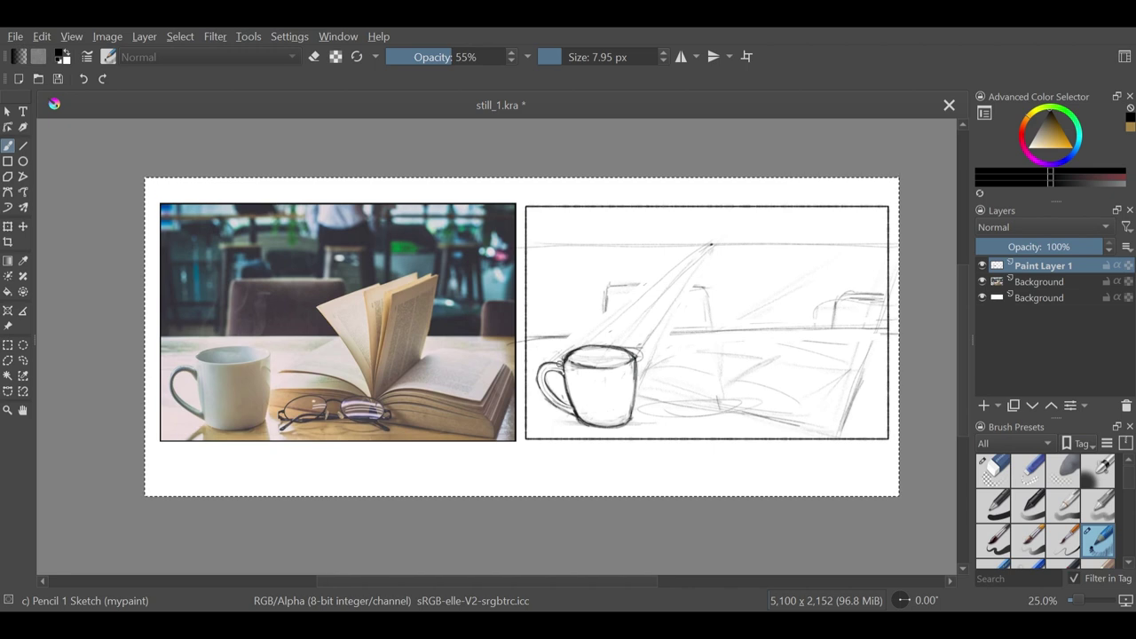
{"action": "mouse_move", "coordinate": [566, 352]}
{"action": "left_mouse_down"}
{"action": "mouse_move", "coordinate": [560, 396]}
{"action": "mouse_move", "coordinate": [574, 354]}
{"action": "mouse_move", "coordinate": [580, 417]}
{"action": "left_mouse_up"}
- Erase the perspective guide lines above the mug and the marks inside its rim
{"action": "key", "text": "slash"}
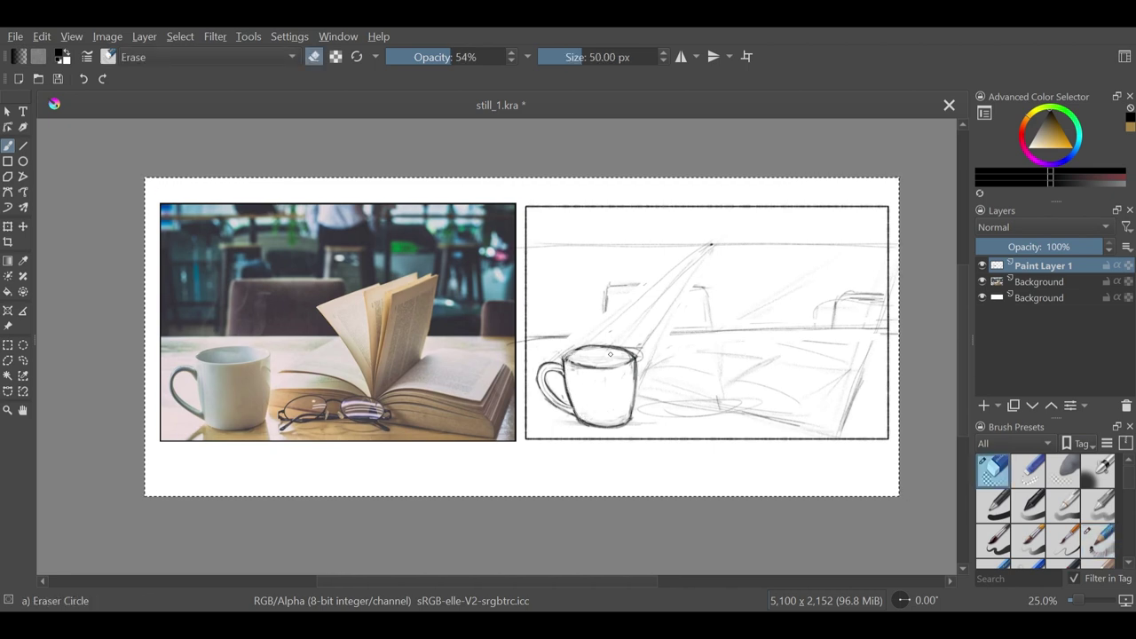
{"action": "mouse_move", "coordinate": [588, 353]}
{"action": "left_mouse_down"}
{"action": "mouse_move", "coordinate": [628, 355]}
{"action": "mouse_move", "coordinate": [692, 270]}
{"action": "mouse_move", "coordinate": [720, 254]}
{"action": "left_mouse_up"}
{"action": "left_click", "coordinate": [501, 57]}
- Add light vertical strokes to the mug's front and draw a bold table edge across the frame
{"action": "left_click", "coordinate": [1098, 541]}
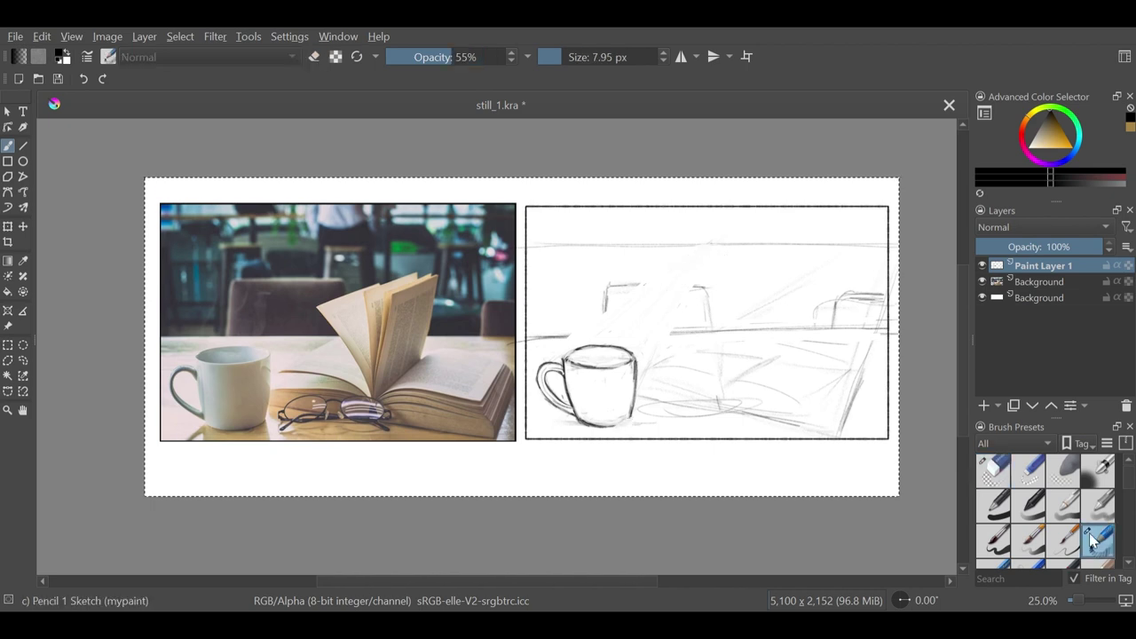
{"action": "left_click_drag", "start_coordinate": [601, 374], "coordinate": [607, 425]}
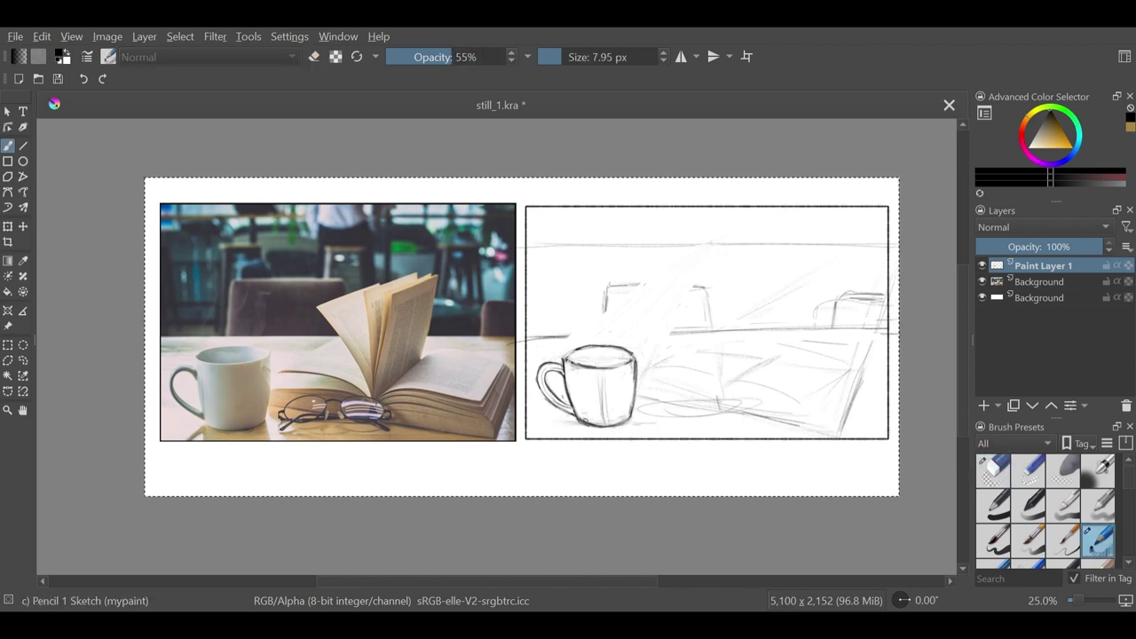
{"action": "left_click_drag", "start_coordinate": [546, 337], "coordinate": [850, 329]}
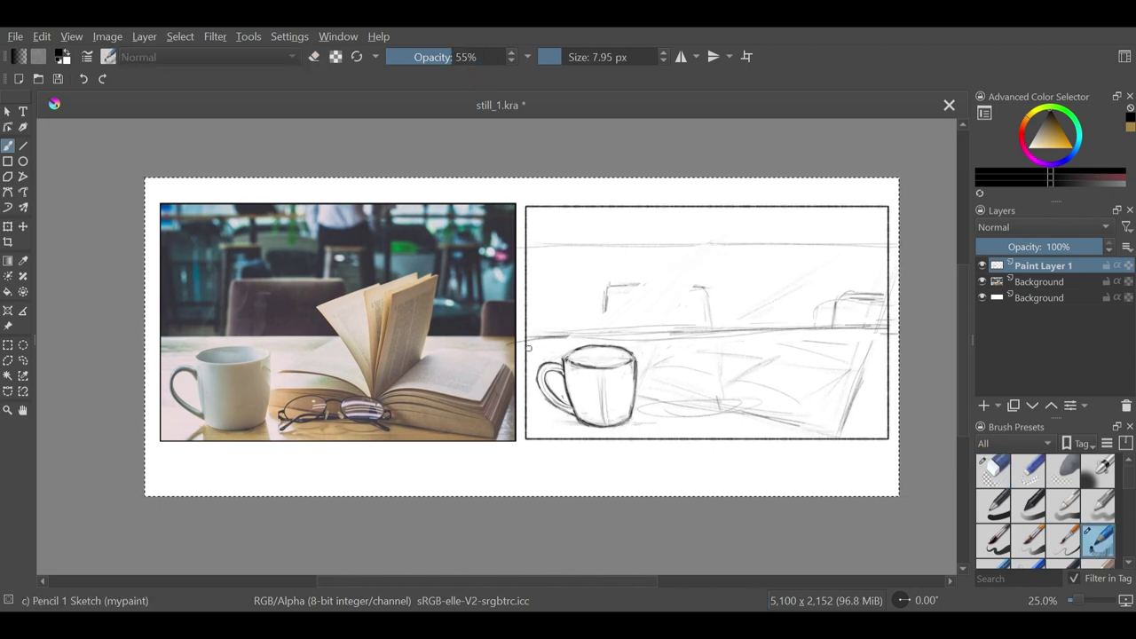
{"action": "left_click", "coordinate": [503, 57]}
{"action": "left_click_drag", "start_coordinate": [528, 336], "coordinate": [883, 330]}
- Set the pencil opacity to 47% and sketch the book's spine base, curved left page edge and upright page tops
{"action": "left_click", "coordinate": [442, 57]}
{"action": "left_click_drag", "start_coordinate": [715, 411], "coordinate": [730, 414]}
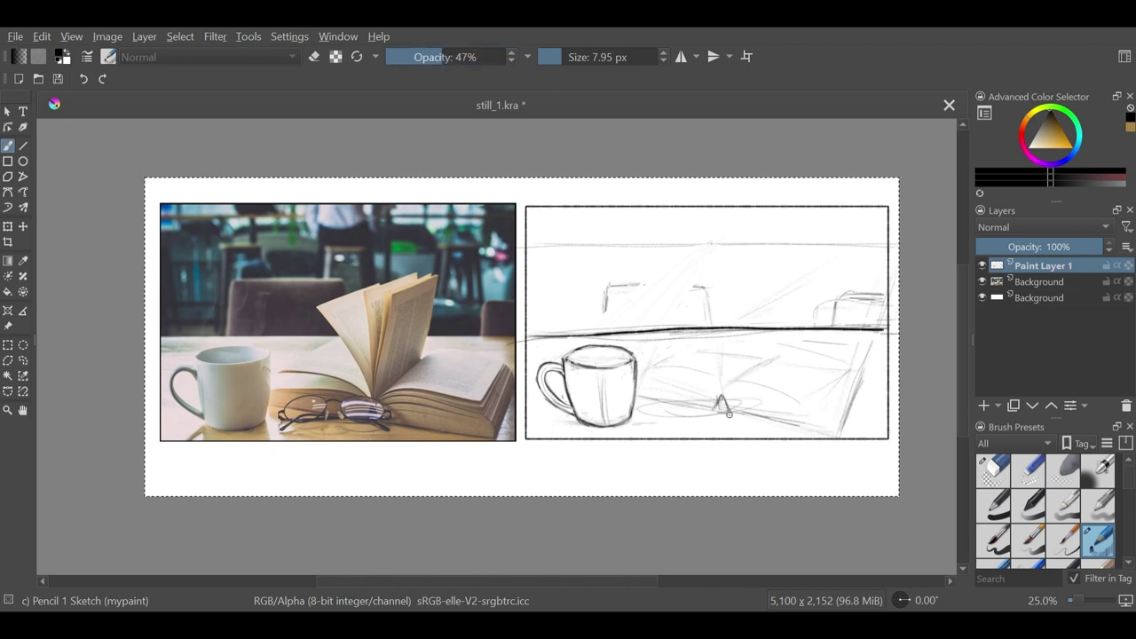
{"action": "left_click_drag", "start_coordinate": [673, 307], "coordinate": [725, 410]}
{"action": "left_click_drag", "start_coordinate": [693, 287], "coordinate": [771, 282]}
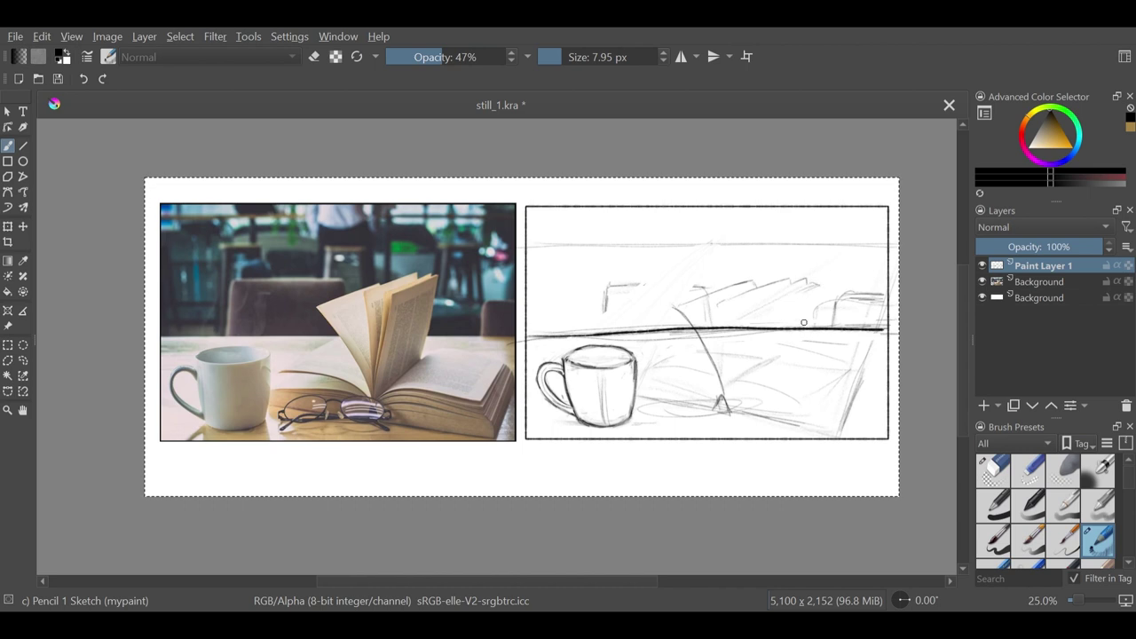
- Draw the outer and lower edges of the book's upright page back to the spine
{"action": "left_click_drag", "start_coordinate": [730, 389], "coordinate": [804, 350]}
{"action": "mouse_move", "coordinate": [802, 355]}
{"action": "left_mouse_down"}
{"action": "mouse_move", "coordinate": [816, 289]}
{"action": "mouse_move", "coordinate": [799, 359]}
{"action": "left_mouse_up"}
{"action": "mouse_move", "coordinate": [802, 355]}
{"action": "left_mouse_down"}
{"action": "mouse_move", "coordinate": [725, 396]}
{"action": "mouse_move", "coordinate": [804, 352]}
{"action": "left_mouse_up"}
{"action": "left_click_drag", "start_coordinate": [722, 403], "coordinate": [732, 326]}
- Sketch the book's left-hand pages fanning out from the spine and their lower edge
{"action": "mouse_move", "coordinate": [717, 328]}
{"action": "left_mouse_down"}
{"action": "mouse_move", "coordinate": [723, 399]}
{"action": "mouse_move", "coordinate": [655, 360]}
{"action": "left_mouse_up"}
{"action": "left_click_drag", "start_coordinate": [719, 395], "coordinate": [663, 356]}
{"action": "mouse_move", "coordinate": [655, 383]}
{"action": "left_mouse_down"}
{"action": "mouse_move", "coordinate": [718, 396]}
{"action": "mouse_move", "coordinate": [699, 386]}
{"action": "left_mouse_up"}
{"action": "left_click_drag", "start_coordinate": [638, 395], "coordinate": [724, 419]}
{"action": "mouse_move", "coordinate": [637, 394]}
{"action": "left_mouse_down"}
{"action": "mouse_move", "coordinate": [699, 413]}
{"action": "mouse_move", "coordinate": [709, 405]}
{"action": "left_mouse_up"}
- Sketch the outline and page thickness of the book's right-hand half
{"action": "left_click_drag", "start_coordinate": [684, 399], "coordinate": [824, 440]}
{"action": "mouse_move", "coordinate": [852, 374]}
{"action": "left_mouse_down"}
{"action": "mouse_move", "coordinate": [834, 408]}
{"action": "mouse_move", "coordinate": [808, 400]}
{"action": "left_mouse_up"}
{"action": "mouse_move", "coordinate": [852, 365]}
{"action": "left_mouse_down"}
{"action": "mouse_move", "coordinate": [788, 353]}
{"action": "mouse_move", "coordinate": [823, 412]}
{"action": "left_mouse_up"}
{"action": "key", "text": "slash"}
{"action": "mouse_move", "coordinate": [753, 390]}
{"action": "left_mouse_down"}
{"action": "mouse_move", "coordinate": [733, 394]}
{"action": "mouse_move", "coordinate": [824, 415]}
{"action": "left_mouse_up"}
- Erase the bold table edge and the stray book strokes below the frame with the Eraser Circle at 88% opacity
{"action": "key", "text": "slash"}
{"action": "key", "text": "e"}
{"action": "mouse_move", "coordinate": [730, 329]}
{"action": "left_mouse_down"}
{"action": "mouse_move", "coordinate": [810, 330]}
{"action": "mouse_move", "coordinate": [536, 333]}
{"action": "left_mouse_up"}
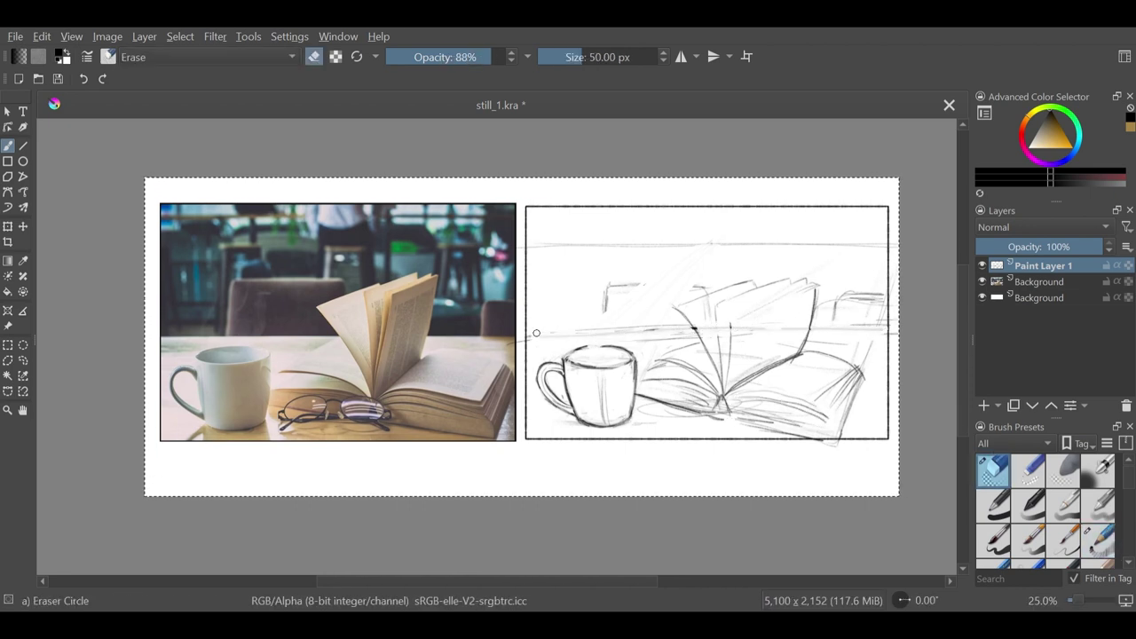
{"action": "left_click_drag", "start_coordinate": [838, 443], "coordinate": [812, 446]}
{"action": "left_click_drag", "start_coordinate": [733, 330], "coordinate": [778, 340]}
{"action": "left_click_drag", "start_coordinate": [676, 416], "coordinate": [648, 404]}
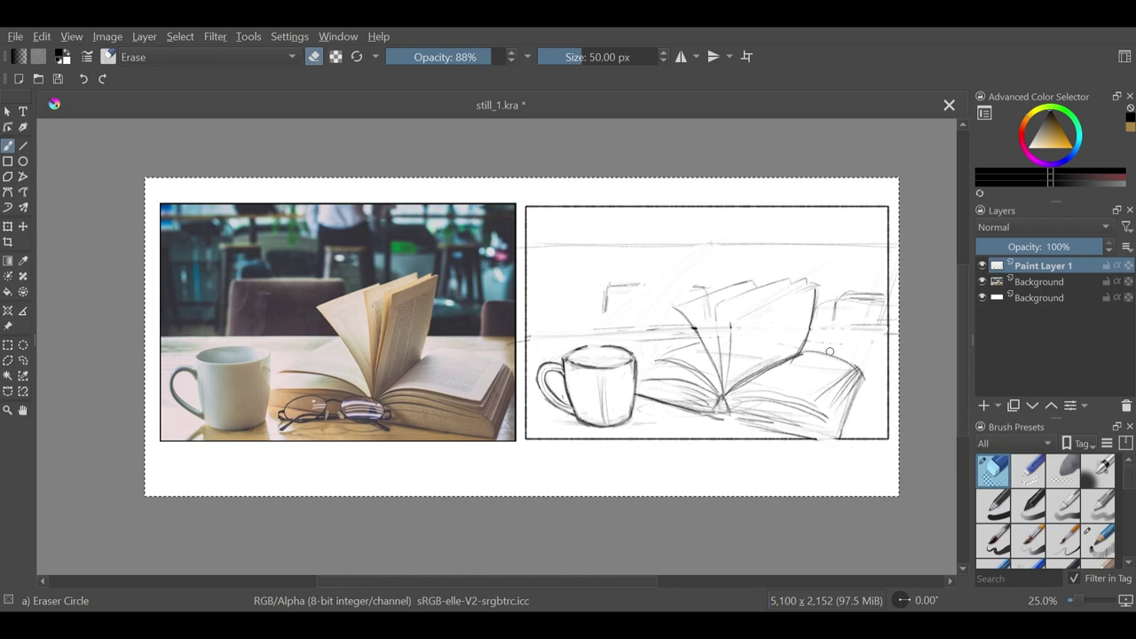
{"action": "mouse_move", "coordinate": [700, 329]}
{"action": "left_mouse_down"}
{"action": "mouse_move", "coordinate": [533, 327]}
{"action": "mouse_move", "coordinate": [891, 342]}
{"action": "left_mouse_up"}
- Draw a straight table edge across the full width of the frame with the Line tool and sketch pencil
{"action": "left_click", "coordinate": [25, 146]}
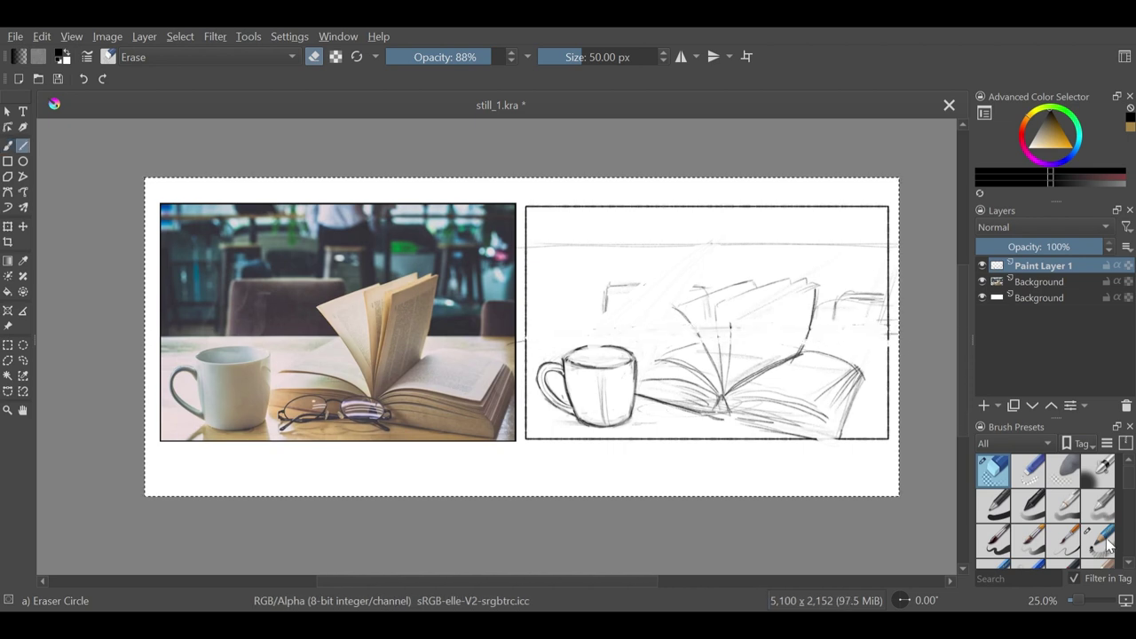
{"action": "left_click", "coordinate": [1106, 543]}
{"action": "left_click_drag", "start_coordinate": [523, 337], "coordinate": [892, 344]}
{"action": "key", "text": "e"}
{"action": "key", "text": "b"}
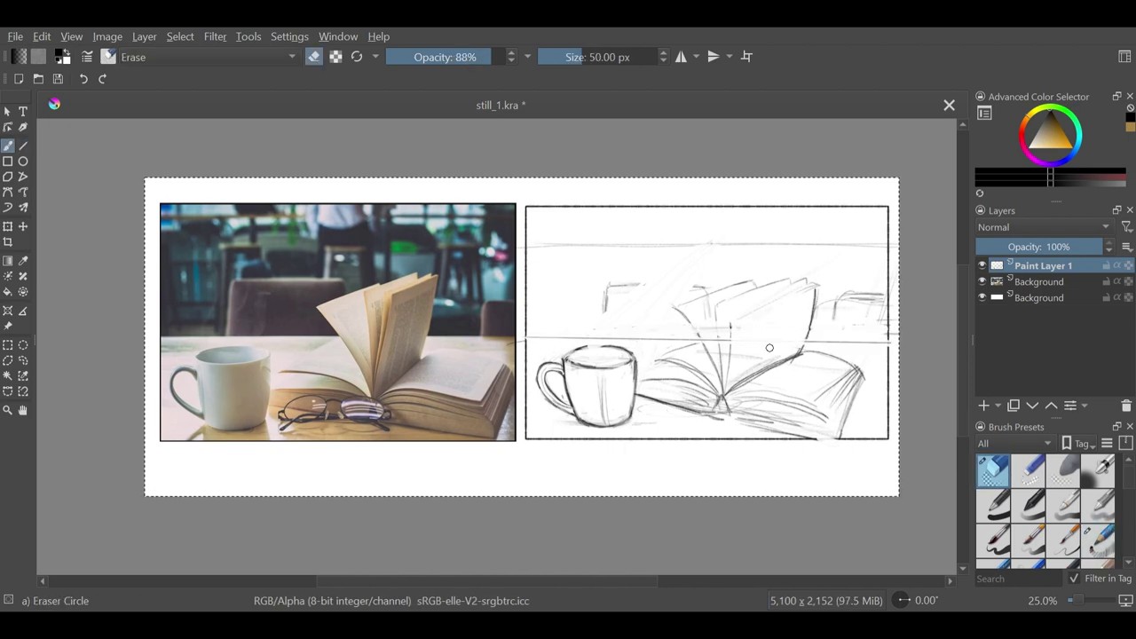
- Erase the table edge where it crosses the book and lighten the mug's lines with a reduced-opacity eraser
{"action": "left_click_drag", "start_coordinate": [715, 340], "coordinate": [794, 341]}
{"action": "left_click", "coordinate": [445, 59]}
{"action": "mouse_move", "coordinate": [570, 357]}
{"action": "left_mouse_down"}
{"action": "mouse_move", "coordinate": [633, 401]}
{"action": "mouse_move", "coordinate": [598, 420]}
{"action": "mouse_move", "coordinate": [550, 381]}
{"action": "mouse_move", "coordinate": [558, 399]}
{"action": "left_mouse_up"}
{"action": "left_click", "coordinate": [471, 59]}
{"action": "left_click_drag", "start_coordinate": [718, 346], "coordinate": [801, 342]}
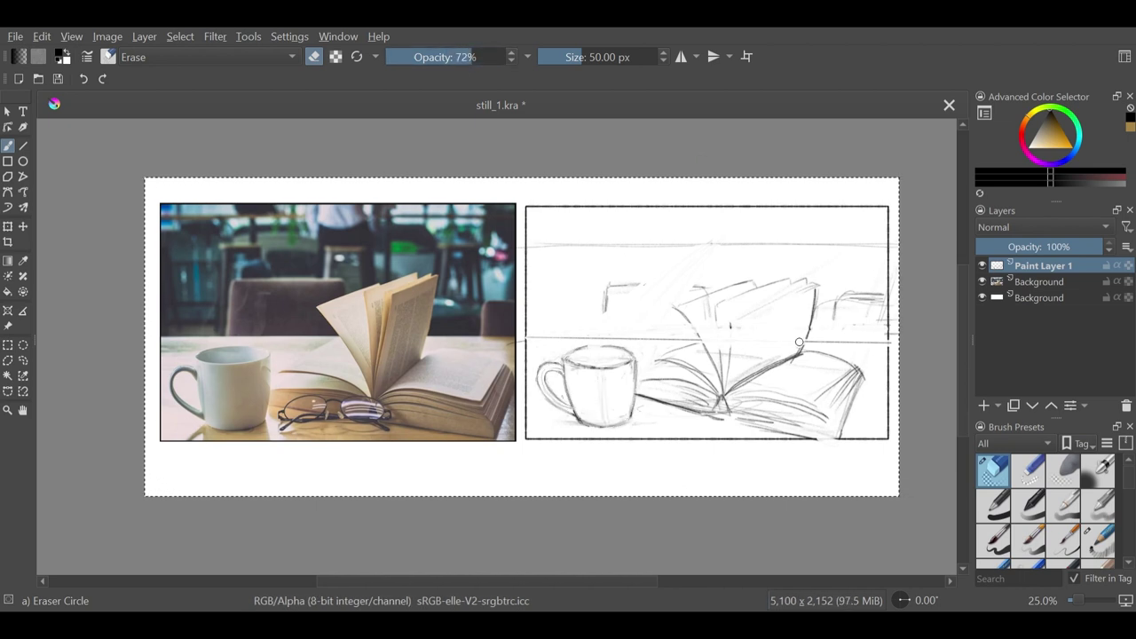
- Refine the book's upright pages and extend the right-hand page block toward the frame's right border
{"action": "left_click", "coordinate": [1088, 527]}
{"action": "mouse_move", "coordinate": [681, 311]}
{"action": "left_mouse_down"}
{"action": "mouse_move", "coordinate": [729, 399]}
{"action": "mouse_move", "coordinate": [803, 293]}
{"action": "mouse_move", "coordinate": [806, 351]}
{"action": "mouse_move", "coordinate": [839, 435]}
{"action": "mouse_move", "coordinate": [847, 366]}
{"action": "left_mouse_up"}
{"action": "left_click", "coordinate": [993, 471]}
{"action": "left_click", "coordinate": [487, 57]}
{"action": "key", "text": "/"}
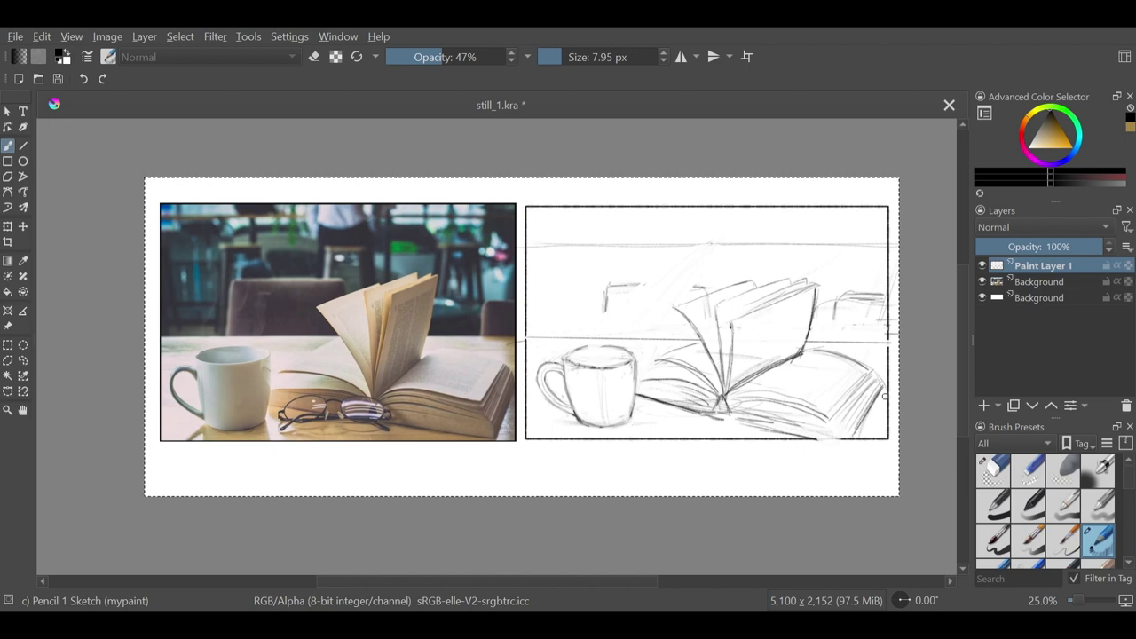
- Erase the rough chair backs behind the book and redraw them reaching down to the table edge
{"action": "key", "text": "/"}
{"action": "left_click_drag", "start_coordinate": [639, 285], "coordinate": [616, 289]}
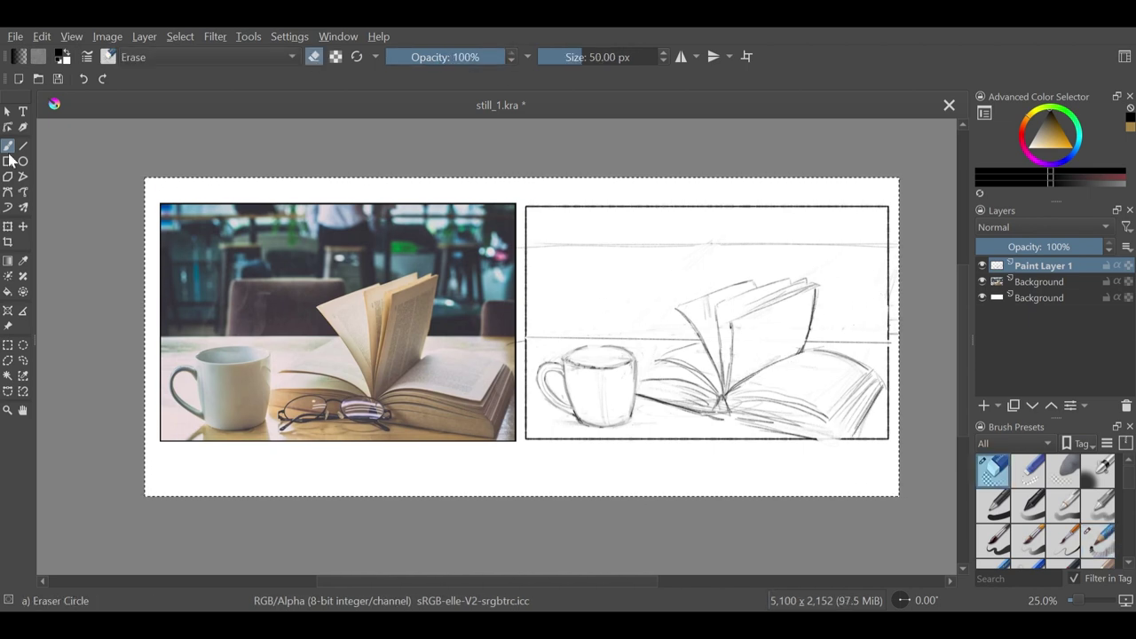
{"action": "key", "text": "/"}
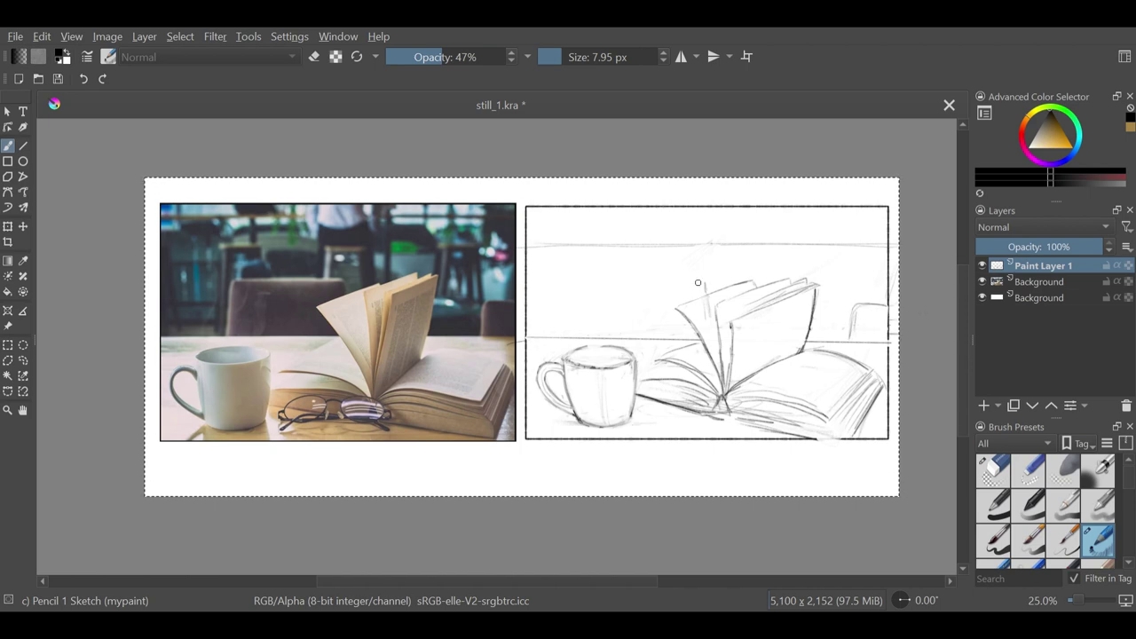
{"action": "mouse_move", "coordinate": [701, 282]}
{"action": "left_mouse_down"}
{"action": "mouse_move", "coordinate": [609, 279]}
{"action": "mouse_move", "coordinate": [604, 343]}
{"action": "left_mouse_up"}
- Draw a straight horizontal line just above the chair backs and erase the old horizon line
{"action": "left_click_drag", "start_coordinate": [527, 261], "coordinate": [887, 261]}
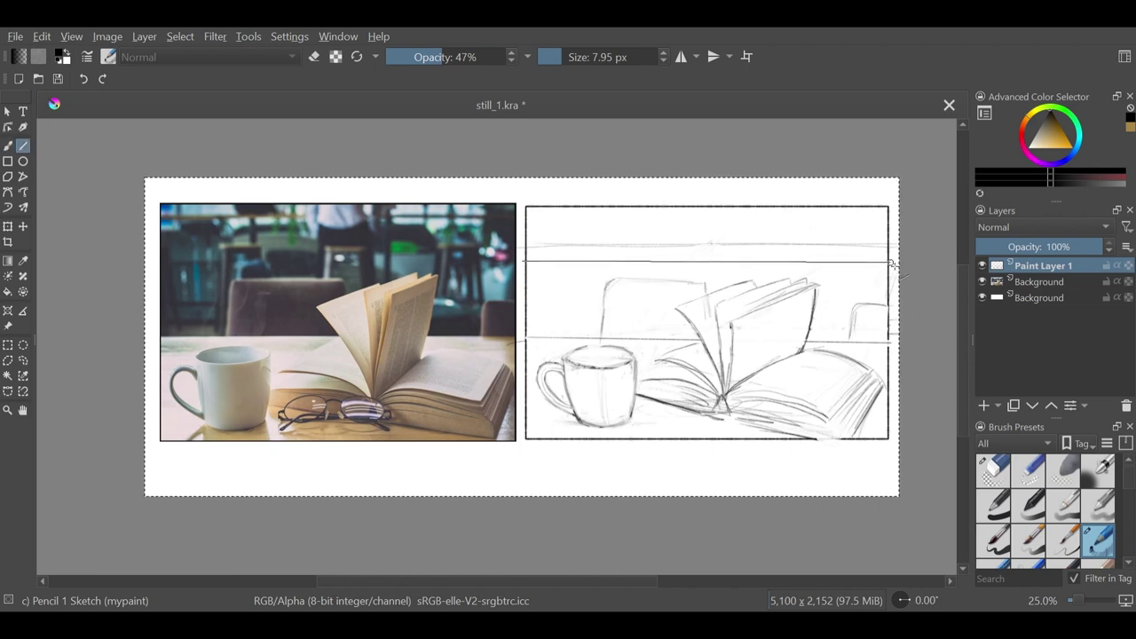
{"action": "key", "text": "/"}
{"action": "mouse_move", "coordinate": [525, 244]}
{"action": "left_mouse_down"}
{"action": "mouse_move", "coordinate": [680, 253]}
{"action": "mouse_move", "coordinate": [887, 243]}
{"action": "left_mouse_up"}
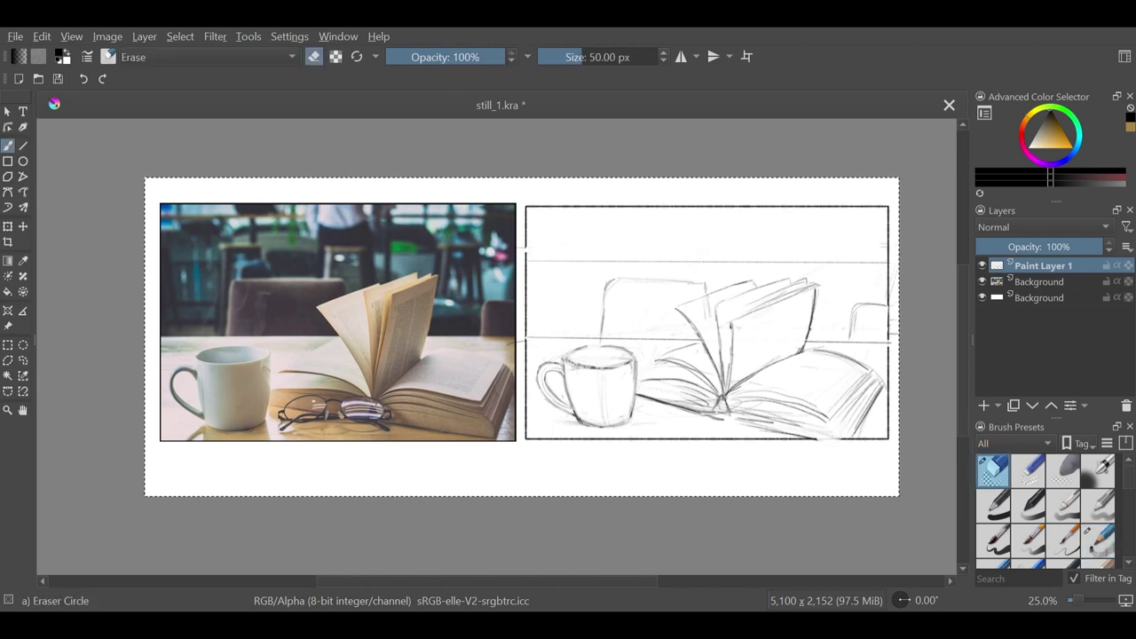
- Sketch the vertical and horizontal background shapes along the top of the frame and shade the right chair back
{"action": "key", "text": "/"}
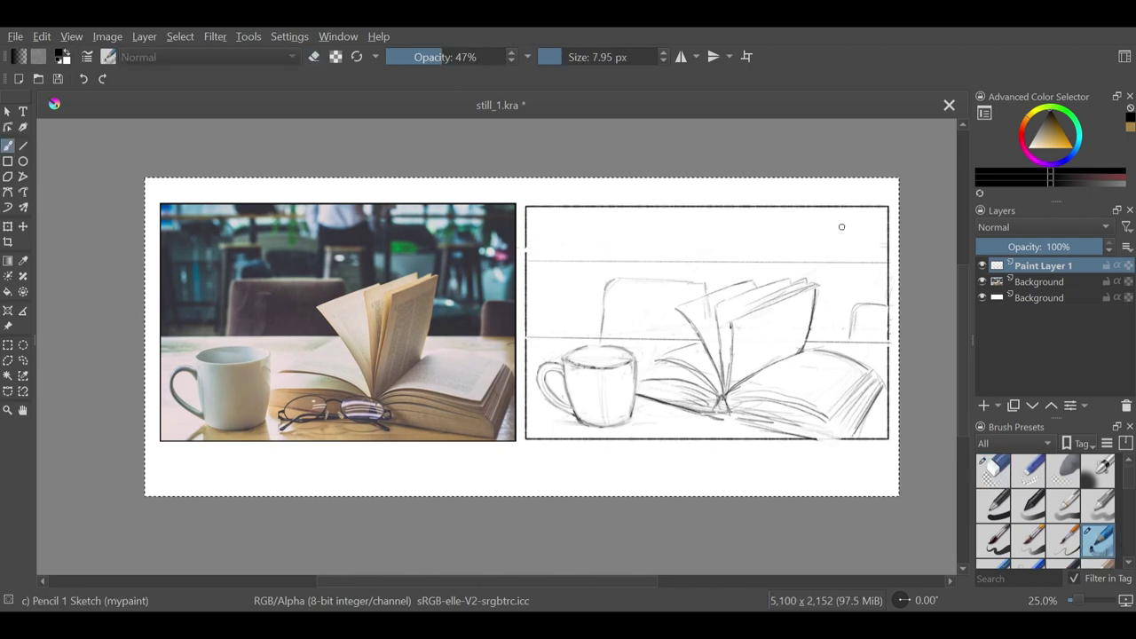
{"action": "mouse_move", "coordinate": [839, 211]}
{"action": "left_mouse_down"}
{"action": "mouse_move", "coordinate": [841, 262]}
{"action": "mouse_move", "coordinate": [793, 265]}
{"action": "mouse_move", "coordinate": [866, 230]}
{"action": "left_mouse_up"}
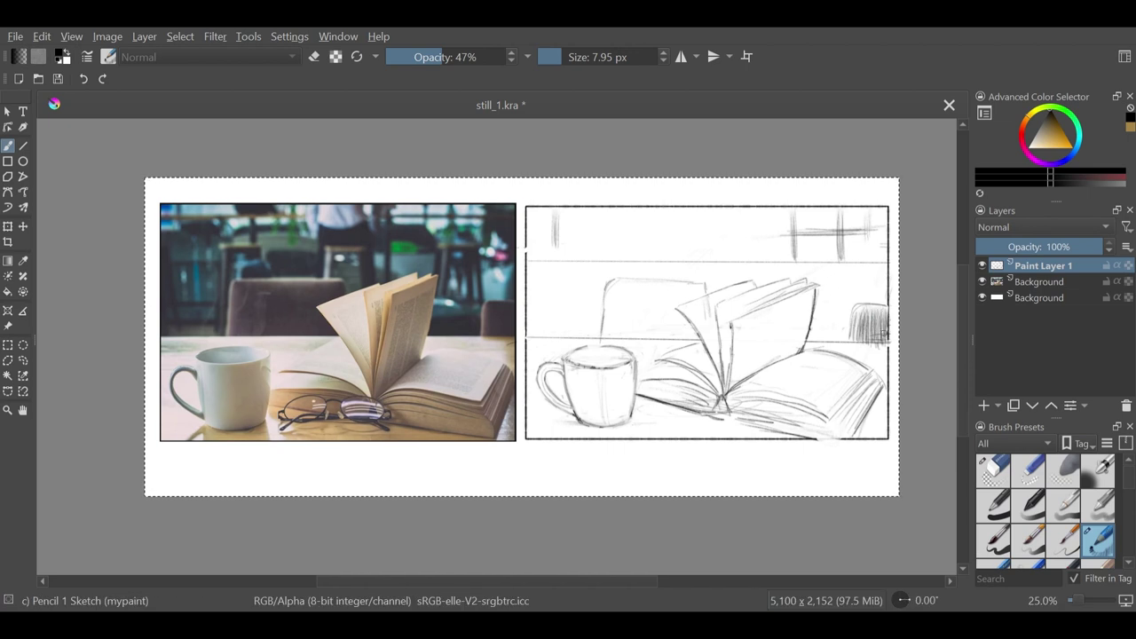
{"action": "key", "text": "e"}
{"action": "key", "text": "e"}
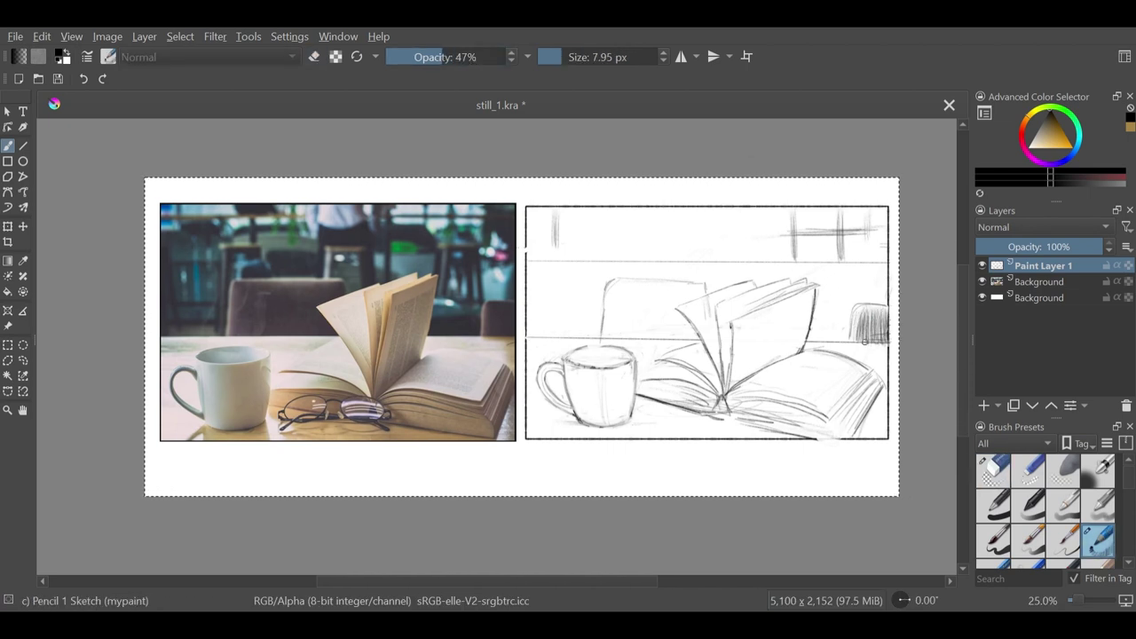
- Raise the pencil opacity to 60% and hatch the book's upright page with long, near-vertical strokes
{"action": "key", "text": "o"}
{"action": "mouse_move", "coordinate": [733, 325]}
{"action": "left_mouse_down"}
{"action": "mouse_move", "coordinate": [729, 391]}
{"action": "mouse_move", "coordinate": [737, 382]}
{"action": "left_mouse_up"}
{"action": "mouse_move", "coordinate": [749, 338]}
{"action": "left_mouse_down"}
{"action": "mouse_move", "coordinate": [747, 380]}
{"action": "mouse_move", "coordinate": [759, 369]}
{"action": "left_mouse_up"}
{"action": "left_click_drag", "start_coordinate": [773, 326], "coordinate": [772, 364]}
{"action": "left_click_drag", "start_coordinate": [784, 325], "coordinate": [783, 363]}
{"action": "mouse_move", "coordinate": [797, 323]}
{"action": "left_mouse_down"}
{"action": "mouse_move", "coordinate": [795, 356]}
{"action": "mouse_move", "coordinate": [728, 328]}
{"action": "mouse_move", "coordinate": [706, 333]}
{"action": "mouse_move", "coordinate": [710, 307]}
{"action": "left_mouse_up"}
{"action": "key", "text": "e"}
{"action": "key", "text": "slash"}
{"action": "mouse_move", "coordinate": [763, 342]}
{"action": "left_mouse_down"}
{"action": "mouse_move", "coordinate": [757, 375]}
{"action": "mouse_move", "coordinate": [770, 364]}
{"action": "left_mouse_up"}
{"action": "left_click_drag", "start_coordinate": [789, 334], "coordinate": [785, 360]}
{"action": "left_click_drag", "start_coordinate": [801, 330], "coordinate": [795, 356]}
{"action": "left_click_drag", "start_coordinate": [780, 341], "coordinate": [776, 366]}
- Shade the book's left pages, the shadow under the mug and the tabletop, then soften strokes beside the mug
{"action": "mouse_move", "coordinate": [668, 372]}
{"action": "left_mouse_down"}
{"action": "mouse_move", "coordinate": [712, 386]}
{"action": "mouse_move", "coordinate": [675, 395]}
{"action": "mouse_move", "coordinate": [729, 410]}
{"action": "mouse_move", "coordinate": [735, 431]}
{"action": "left_mouse_up"}
{"action": "mouse_move", "coordinate": [618, 425]}
{"action": "left_mouse_down"}
{"action": "mouse_move", "coordinate": [562, 437]}
{"action": "mouse_move", "coordinate": [831, 433]}
{"action": "left_mouse_up"}
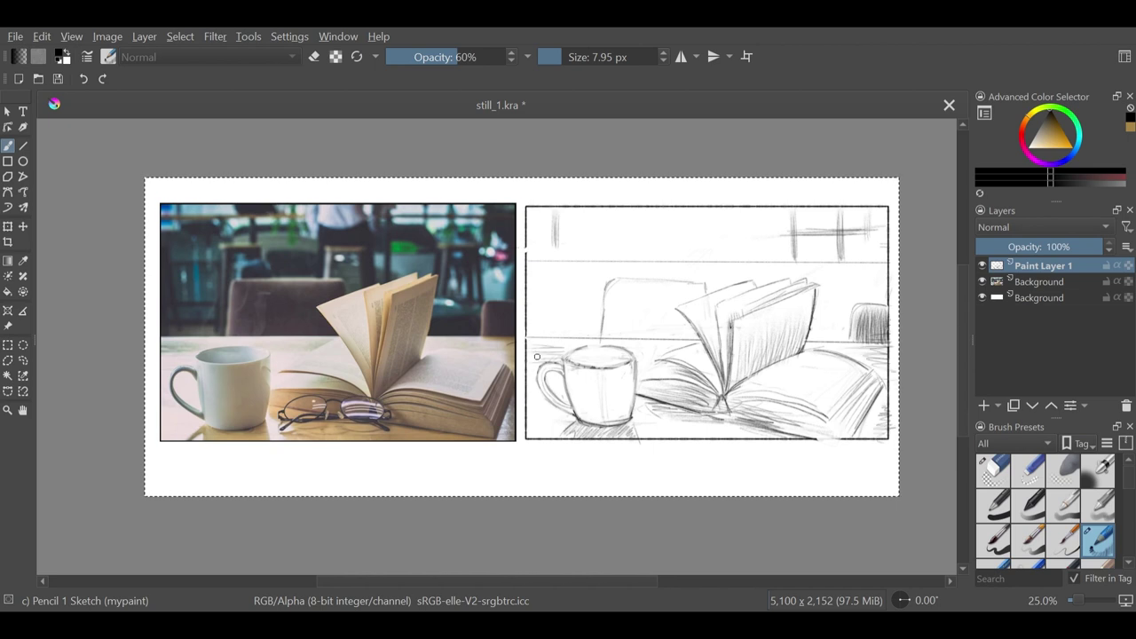
{"action": "key", "text": "slash"}
{"action": "left_click_drag", "start_coordinate": [645, 356], "coordinate": [685, 351]}
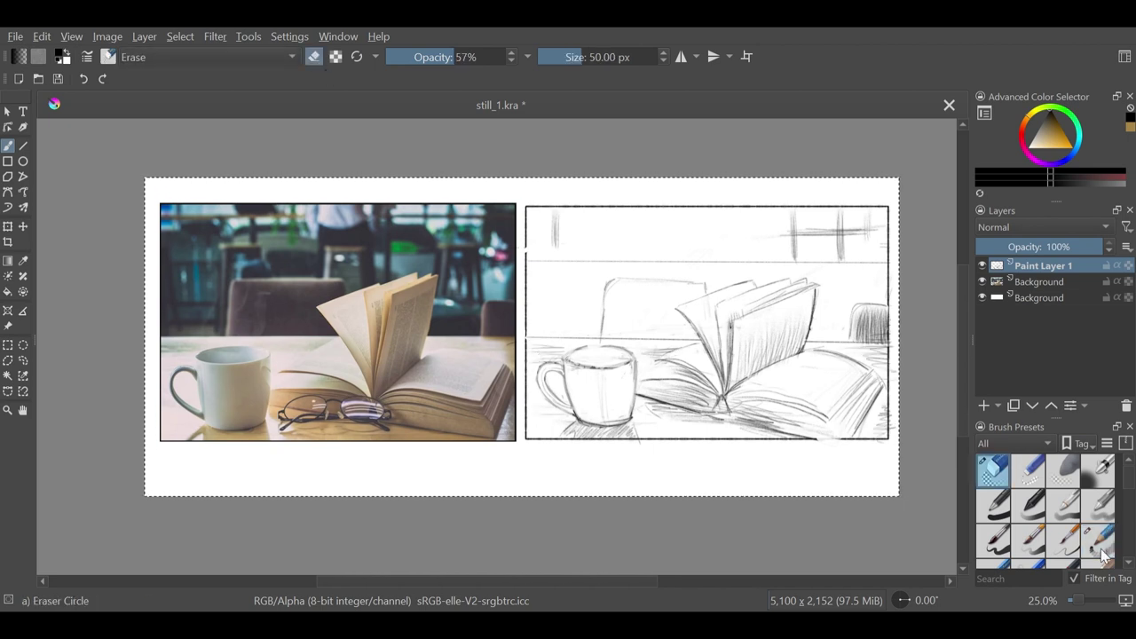
- Darken the mug's handle with additional pencil strokes
{"action": "left_click", "coordinate": [1101, 551]}
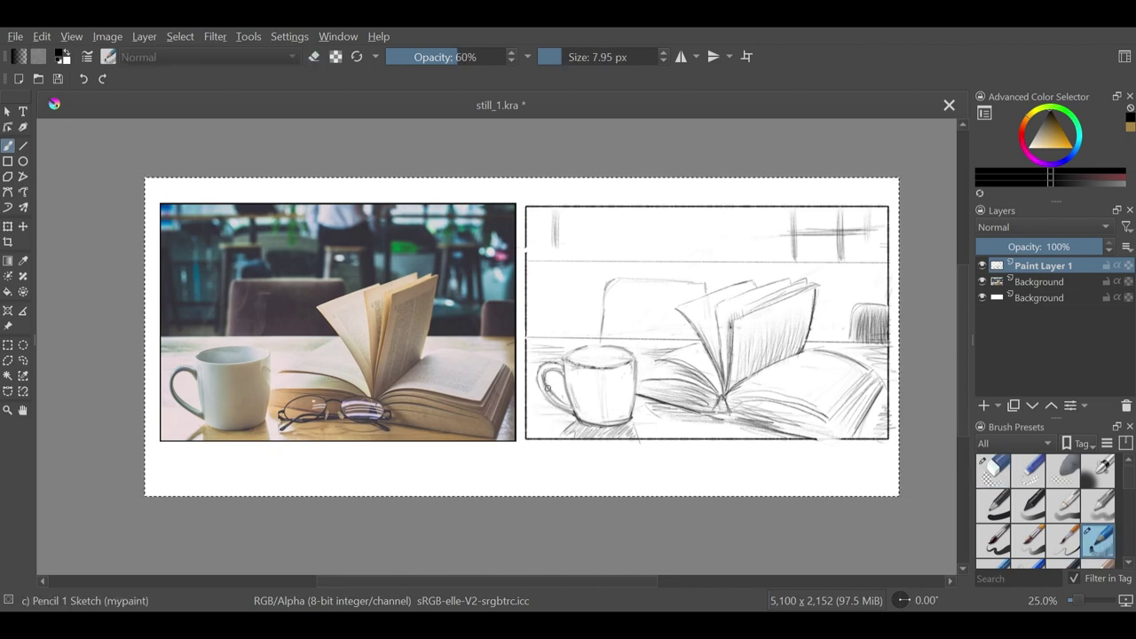
{"action": "key", "text": "slash"}
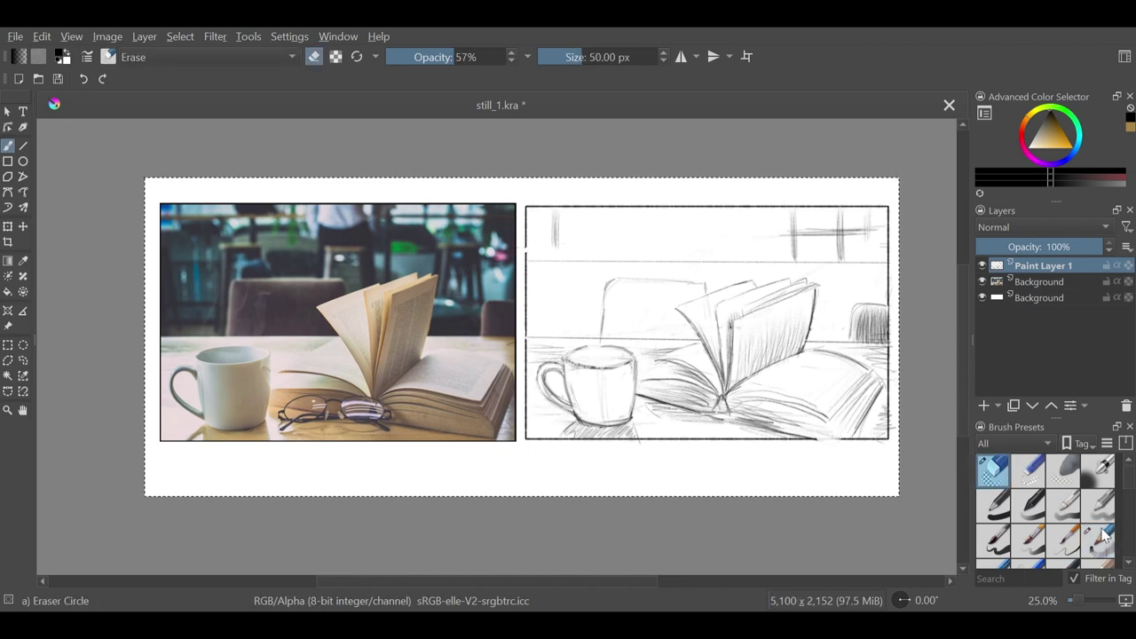
{"action": "key", "text": "slash"}
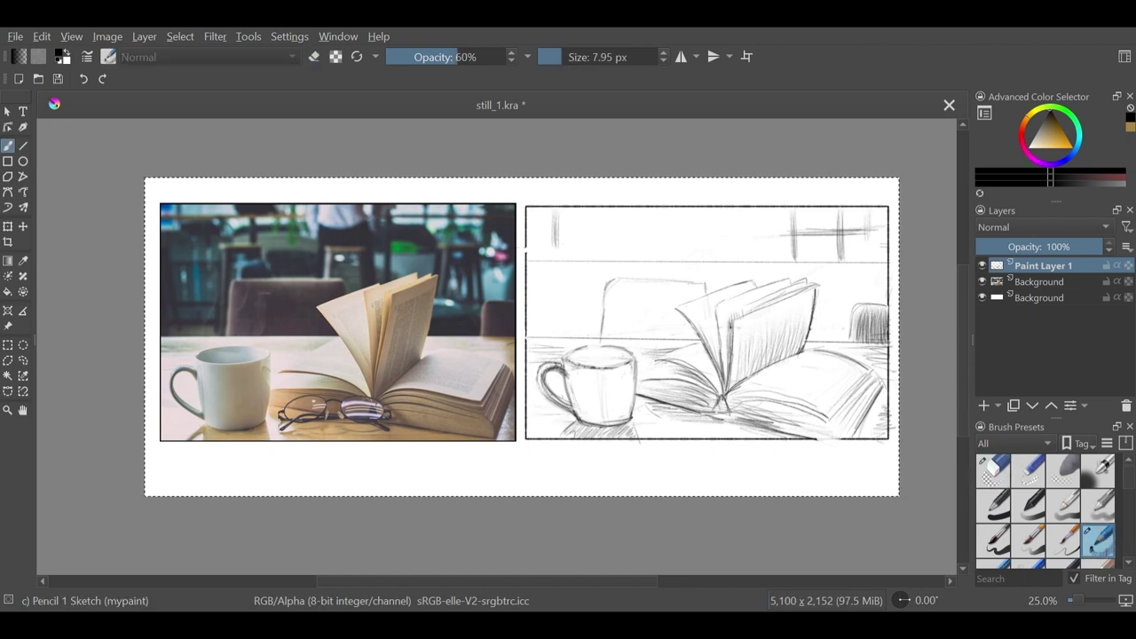
- Hatch the mug's body and the inside of its rim with pencil strokes
{"action": "key", "text": "slash"}
{"action": "key", "text": "slash"}
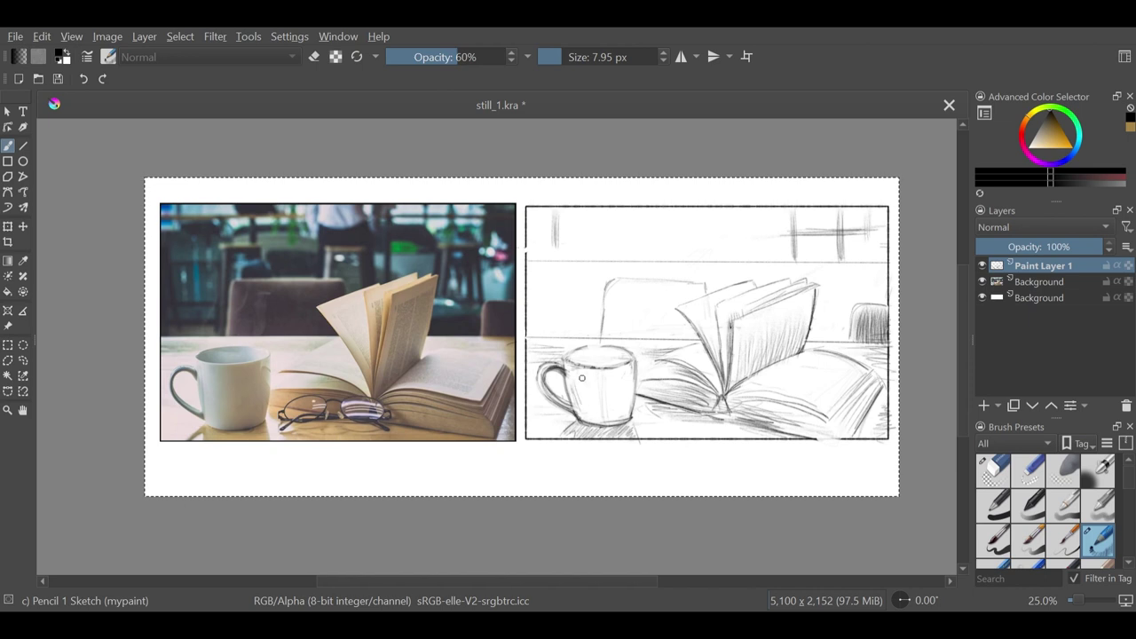
{"action": "mouse_move", "coordinate": [581, 378]}
{"action": "left_mouse_down"}
{"action": "mouse_move", "coordinate": [607, 364]}
{"action": "mouse_move", "coordinate": [632, 386]}
{"action": "mouse_move", "coordinate": [575, 367]}
{"action": "mouse_move", "coordinate": [612, 348]}
{"action": "mouse_move", "coordinate": [572, 355]}
{"action": "mouse_move", "coordinate": [621, 359]}
{"action": "mouse_move", "coordinate": [612, 354]}
{"action": "left_mouse_up"}
{"action": "left_click", "coordinate": [994, 470]}
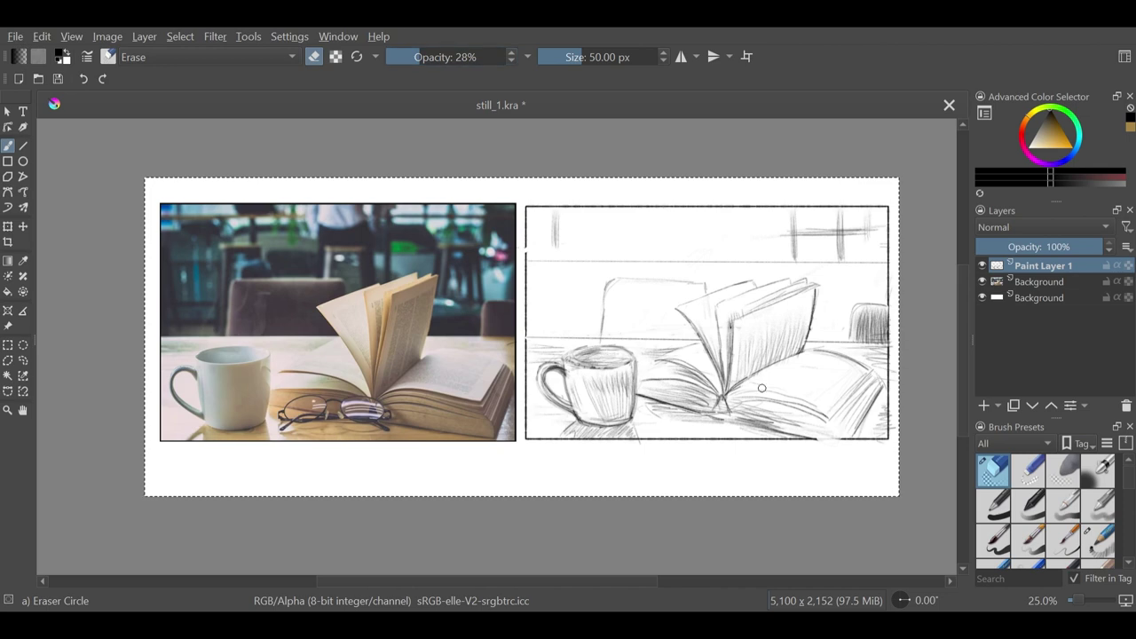
- Darken the mug's inner left wall in pencil, and set the pencil to 54% opacity and 5.30 px
{"action": "left_click", "coordinate": [1098, 538]}
{"action": "scroll", "coordinate": [618, 365], "scroll_direction": "up", "scroll_amount": 3}
{"action": "mouse_move", "coordinate": [444, 357]}
{"action": "left_mouse_down"}
{"action": "mouse_move", "coordinate": [439, 328]}
{"action": "mouse_move", "coordinate": [502, 302]}
{"action": "mouse_move", "coordinate": [462, 351]}
{"action": "mouse_move", "coordinate": [626, 333]}
{"action": "mouse_move", "coordinate": [470, 315]}
{"action": "mouse_move", "coordinate": [493, 326]}
{"action": "mouse_move", "coordinate": [475, 339]}
{"action": "mouse_move", "coordinate": [448, 325]}
{"action": "left_mouse_up"}
{"action": "left_click", "coordinate": [430, 61]}
{"action": "left_click_drag", "start_coordinate": [565, 60], "coordinate": [558, 64]}
{"action": "left_click_drag", "start_coordinate": [421, 64], "coordinate": [451, 60]}
- Lighten the mug's rim with the eraser and redraw the rim edge and the shading just below it in pencil
{"action": "left_click", "coordinate": [992, 472]}
{"action": "left_click_drag", "start_coordinate": [454, 339], "coordinate": [468, 323]}
{"action": "left_click_drag", "start_coordinate": [610, 323], "coordinate": [572, 345]}
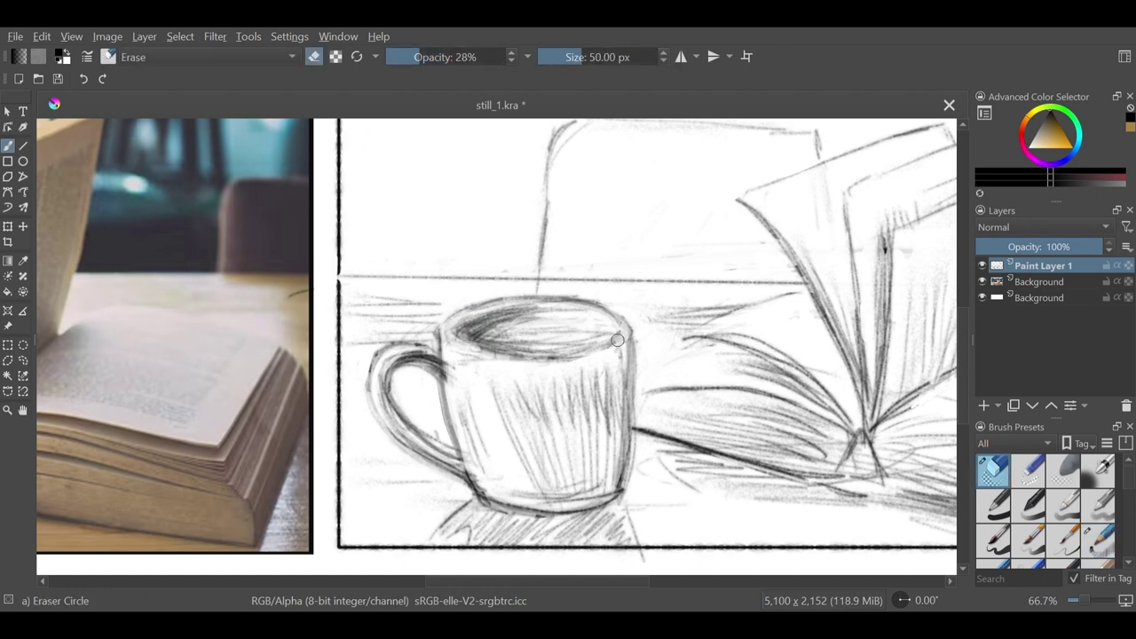
{"action": "key", "text": "slash"}
{"action": "mouse_move", "coordinate": [457, 320]}
{"action": "left_mouse_down"}
{"action": "mouse_move", "coordinate": [612, 332]}
{"action": "mouse_move", "coordinate": [482, 352]}
{"action": "mouse_move", "coordinate": [625, 364]}
{"action": "left_mouse_up"}
{"action": "left_click_drag", "start_coordinate": [554, 355], "coordinate": [625, 383]}
- Soften the shading inside the mug with the eraser, ending at 13% opacity and 55.40 px
{"action": "key", "text": "slash"}
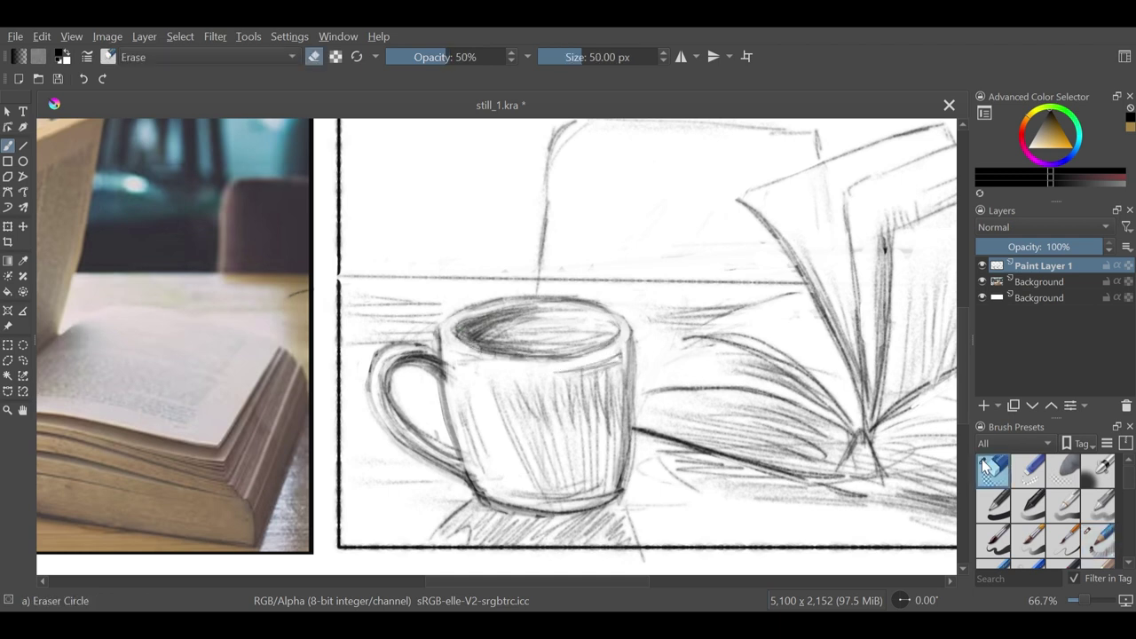
{"action": "left_click", "coordinate": [413, 60]}
{"action": "left_click_drag", "start_coordinate": [525, 336], "coordinate": [490, 343]}
{"action": "left_click", "coordinate": [402, 61]}
{"action": "left_click_drag", "start_coordinate": [614, 62], "coordinate": [584, 63]}
{"action": "mouse_move", "coordinate": [504, 333]}
{"action": "left_mouse_down"}
{"action": "mouse_move", "coordinate": [484, 329]}
{"action": "mouse_move", "coordinate": [542, 344]}
{"action": "left_mouse_up"}
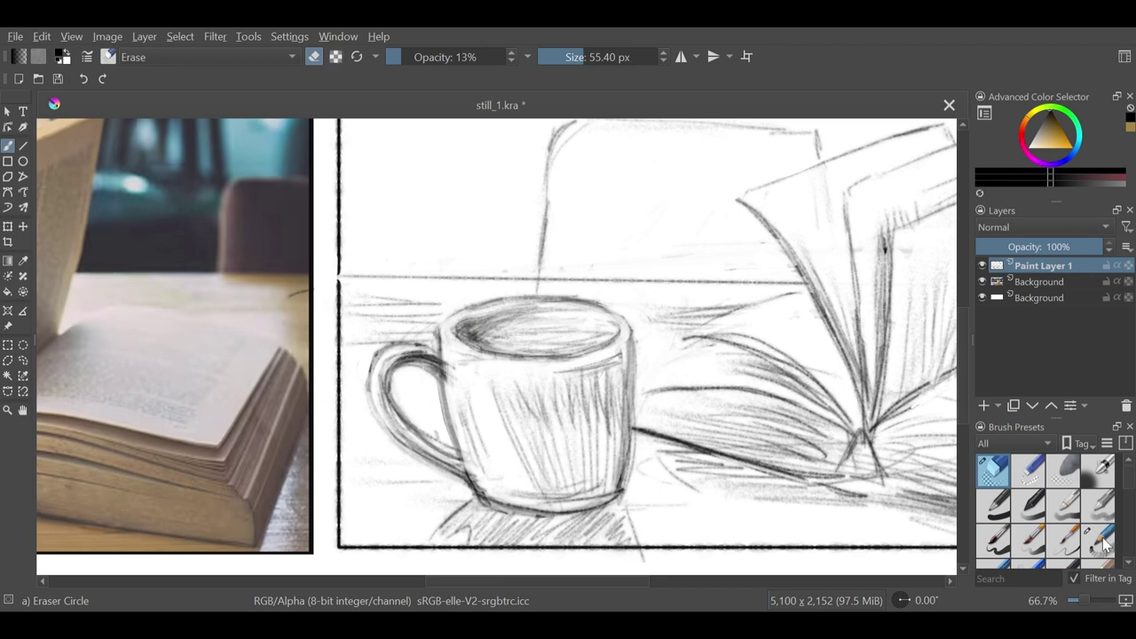
- Erase the heavy outer line of the mug's rim, redraw the ellipse in pencil and deepen the shading inside
{"action": "key", "text": "slash"}
{"action": "mouse_move", "coordinate": [452, 330]}
{"action": "left_mouse_down"}
{"action": "mouse_move", "coordinate": [532, 307]}
{"action": "mouse_move", "coordinate": [597, 312]}
{"action": "mouse_move", "coordinate": [619, 339]}
{"action": "left_mouse_up"}
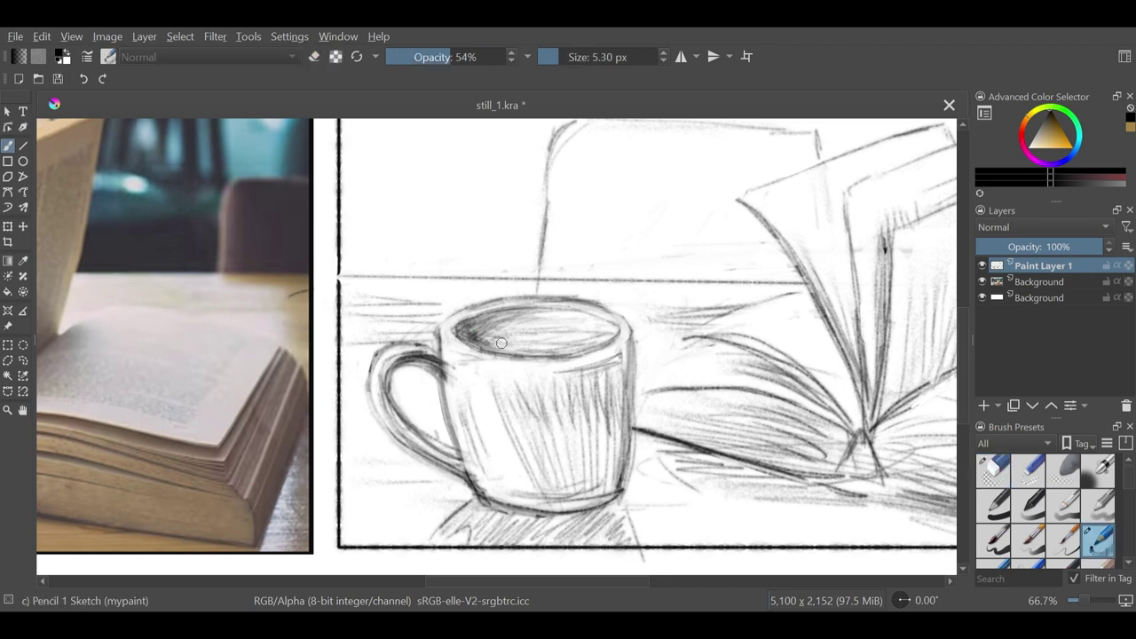
{"action": "key", "text": "slash"}
{"action": "mouse_move", "coordinate": [512, 303]}
{"action": "left_mouse_down"}
{"action": "mouse_move", "coordinate": [514, 292]}
{"action": "mouse_move", "coordinate": [483, 297]}
{"action": "left_mouse_up"}
{"action": "key", "text": "slash"}
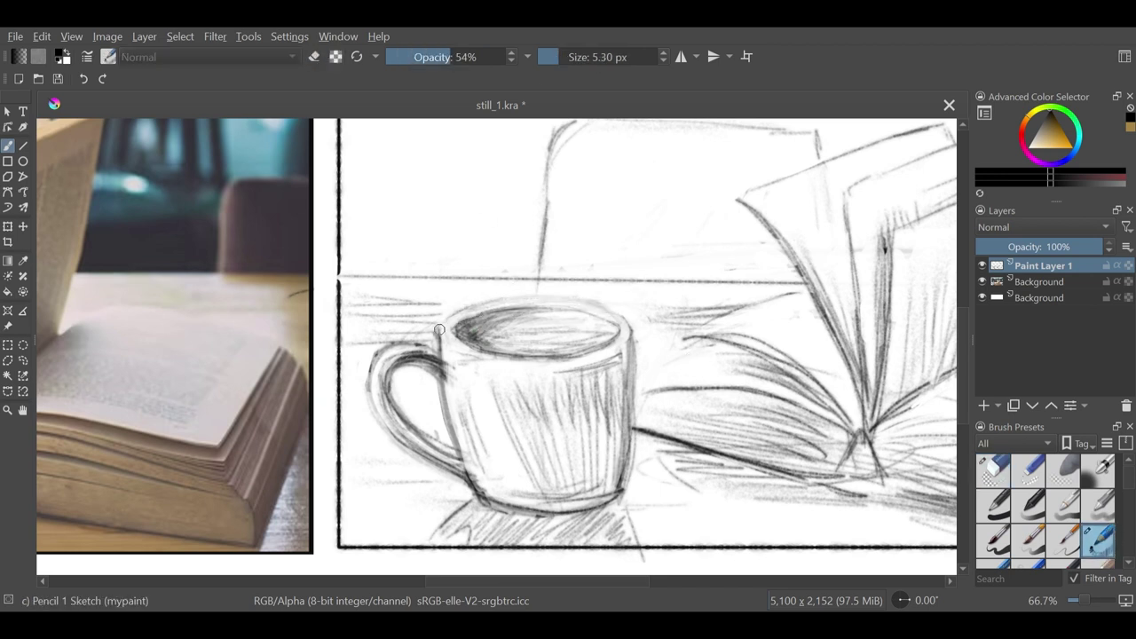
{"action": "mouse_move", "coordinate": [440, 330]}
{"action": "left_mouse_down"}
{"action": "mouse_move", "coordinate": [575, 302]}
{"action": "mouse_move", "coordinate": [634, 334]}
{"action": "left_mouse_up"}
{"action": "mouse_move", "coordinate": [499, 314]}
{"action": "left_mouse_down"}
{"action": "mouse_move", "coordinate": [467, 341]}
{"action": "mouse_move", "coordinate": [488, 339]}
{"action": "left_mouse_up"}
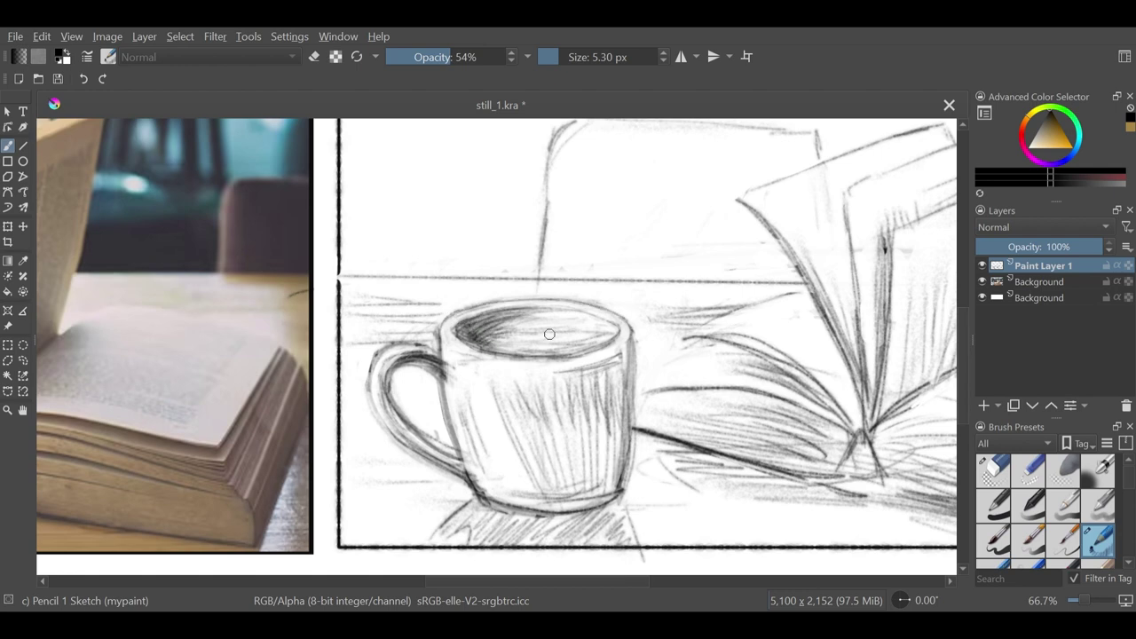
- Retrace both sides of the mug in pencil and draw a vertical centre line down through its base
{"action": "scroll", "coordinate": [414, 368], "scroll_direction": "down", "scroll_amount": 3}
{"action": "left_click_drag", "start_coordinate": [438, 397], "coordinate": [536, 409]}
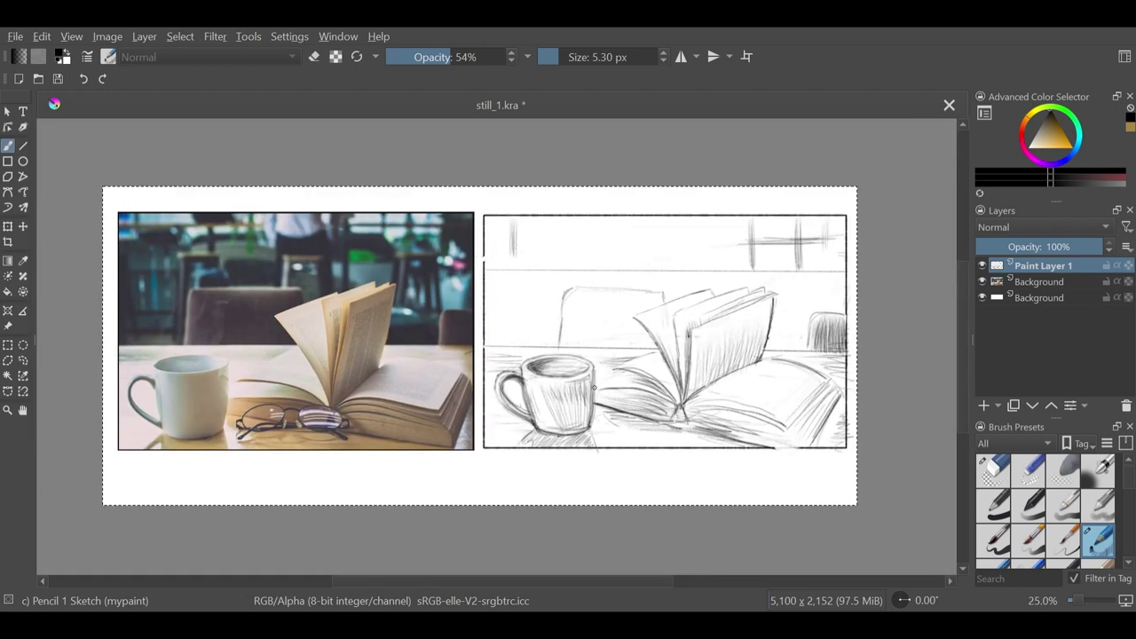
{"action": "key", "text": "slash"}
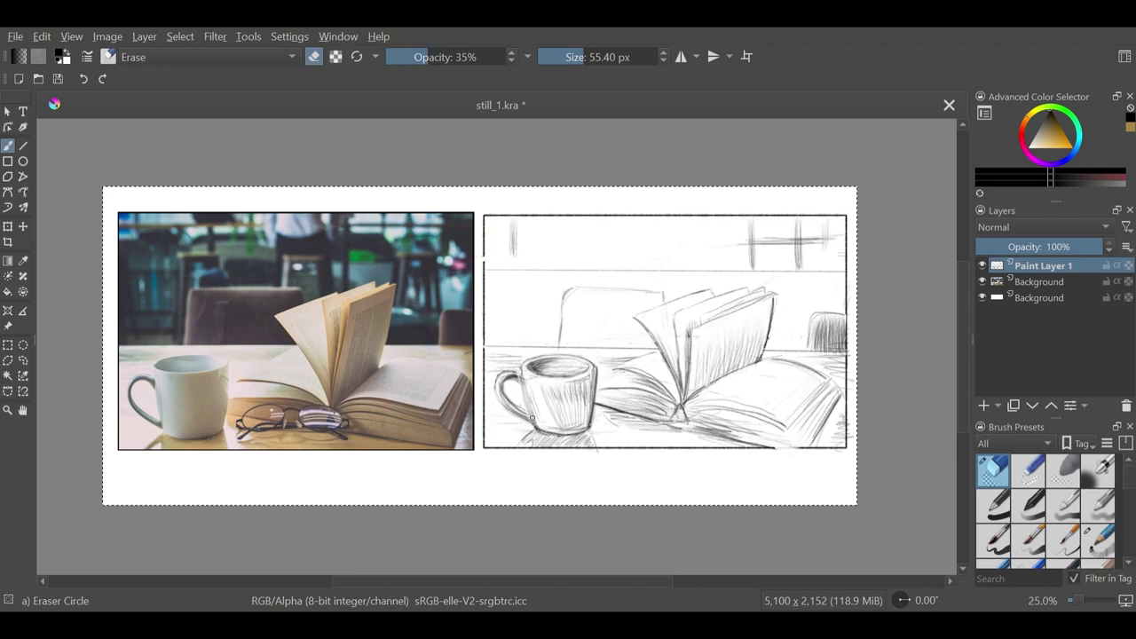
{"action": "key", "text": "plus"}
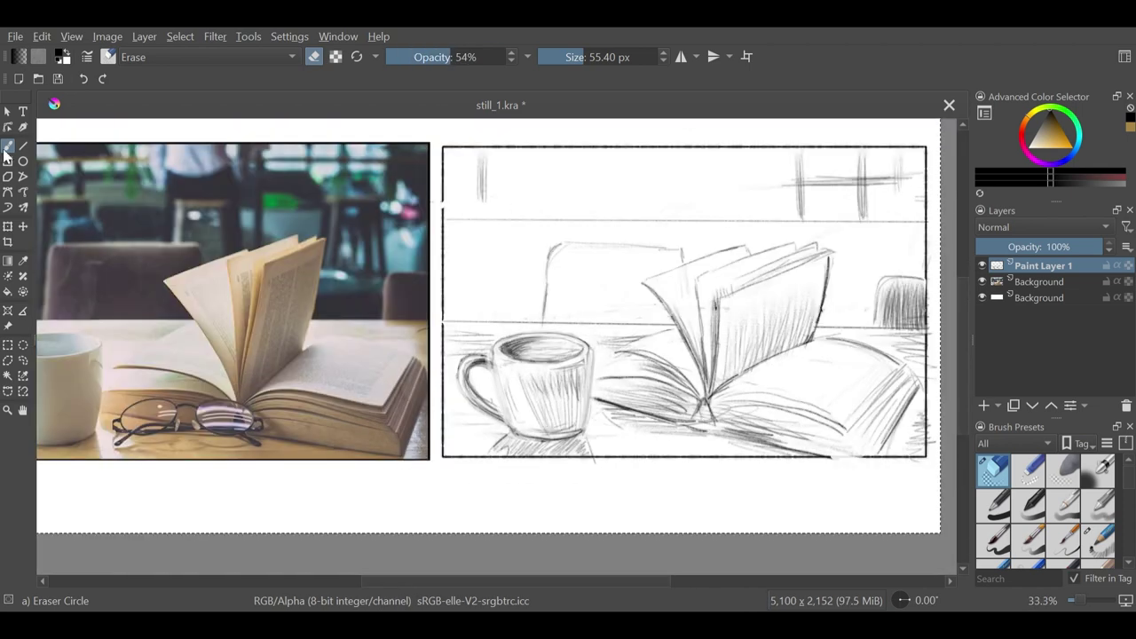
{"action": "key", "text": "slash"}
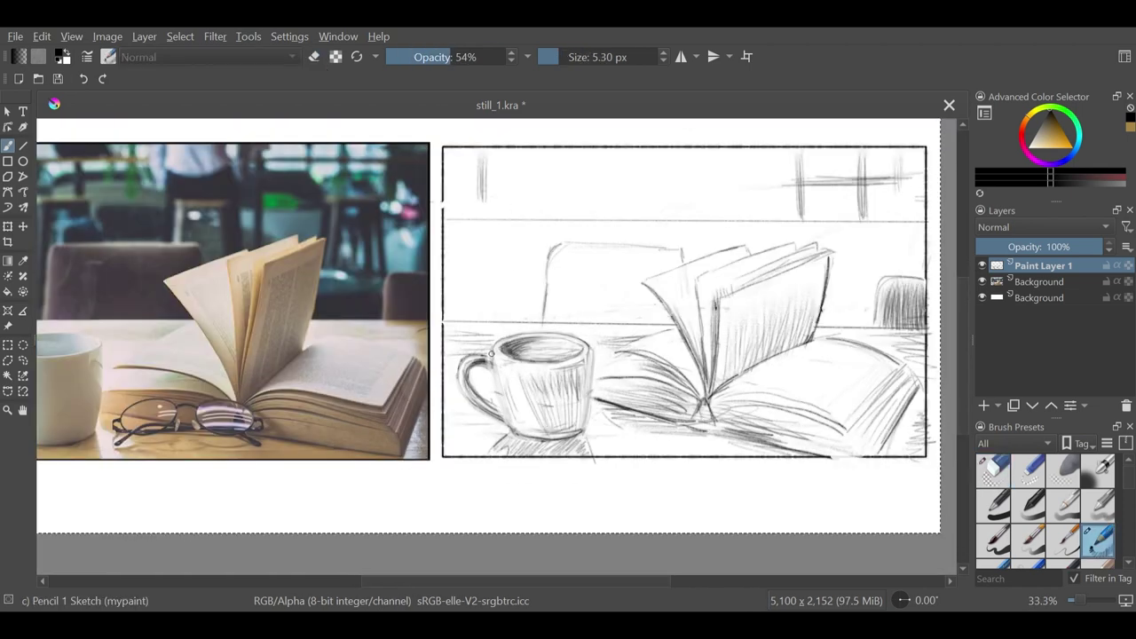
{"action": "left_click_drag", "start_coordinate": [492, 356], "coordinate": [513, 432]}
{"action": "left_click_drag", "start_coordinate": [591, 348], "coordinate": [583, 433]}
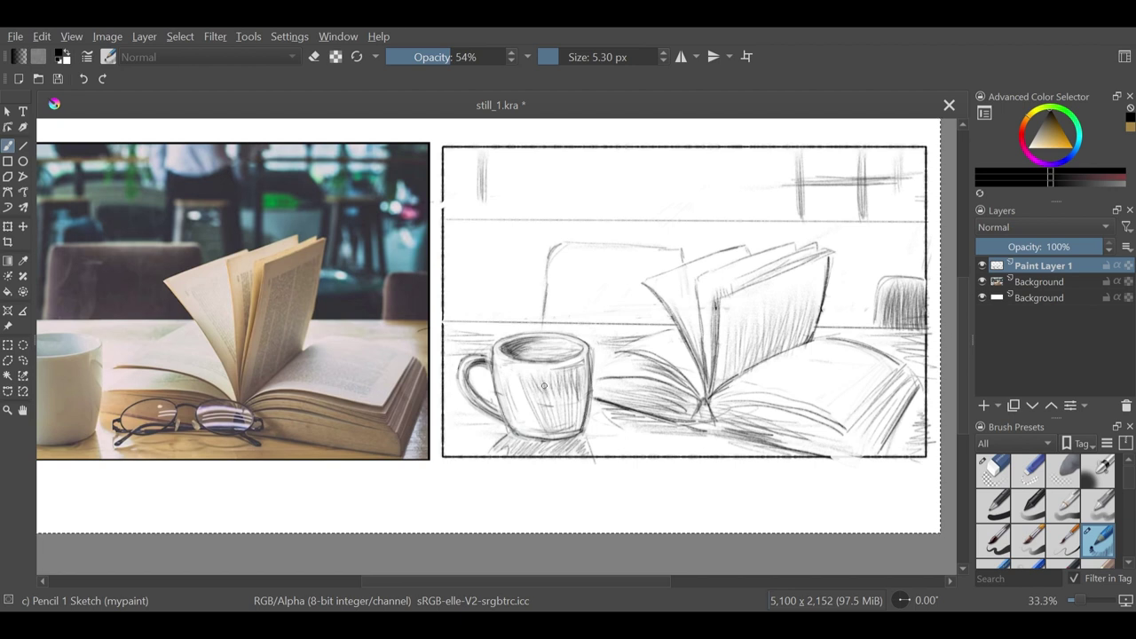
{"action": "left_click_drag", "start_coordinate": [544, 385], "coordinate": [544, 423]}
{"action": "left_click_drag", "start_coordinate": [608, 427], "coordinate": [628, 436]}
{"action": "mouse_move", "coordinate": [598, 371]}
{"action": "left_mouse_down"}
{"action": "mouse_move", "coordinate": [616, 431]}
{"action": "mouse_move", "coordinate": [688, 426]}
{"action": "mouse_move", "coordinate": [696, 450]}
{"action": "mouse_move", "coordinate": [673, 438]}
{"action": "left_mouse_up"}
{"action": "key", "text": "slash"}
{"action": "key", "text": "slash"}
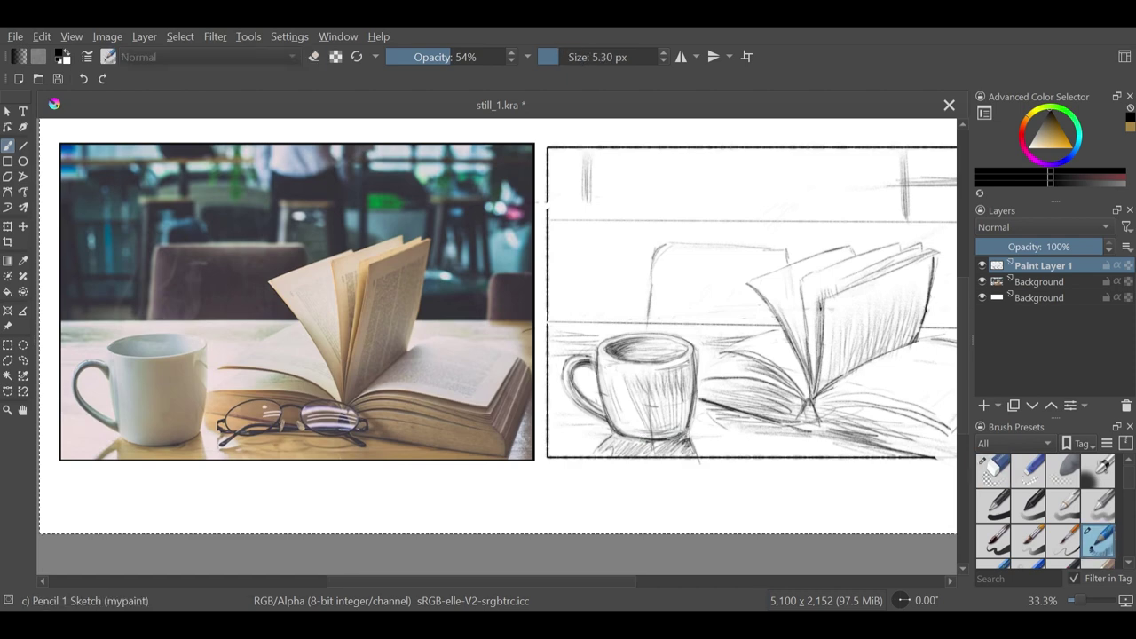
- Darken the outline of the mug's rim and clean up its right side with the eraser and pencil
{"action": "scroll", "coordinate": [213, 356], "scroll_direction": "up", "scroll_amount": 2}
{"action": "left_click_drag", "start_coordinate": [213, 355], "coordinate": [396, 393]}
{"action": "scroll", "coordinate": [500, 437], "scroll_direction": "down", "scroll_amount": 2}
{"action": "scroll", "coordinate": [865, 447], "scroll_direction": "up", "scroll_amount": 2}
{"action": "left_click_drag", "start_coordinate": [866, 447], "coordinate": [623, 338]}
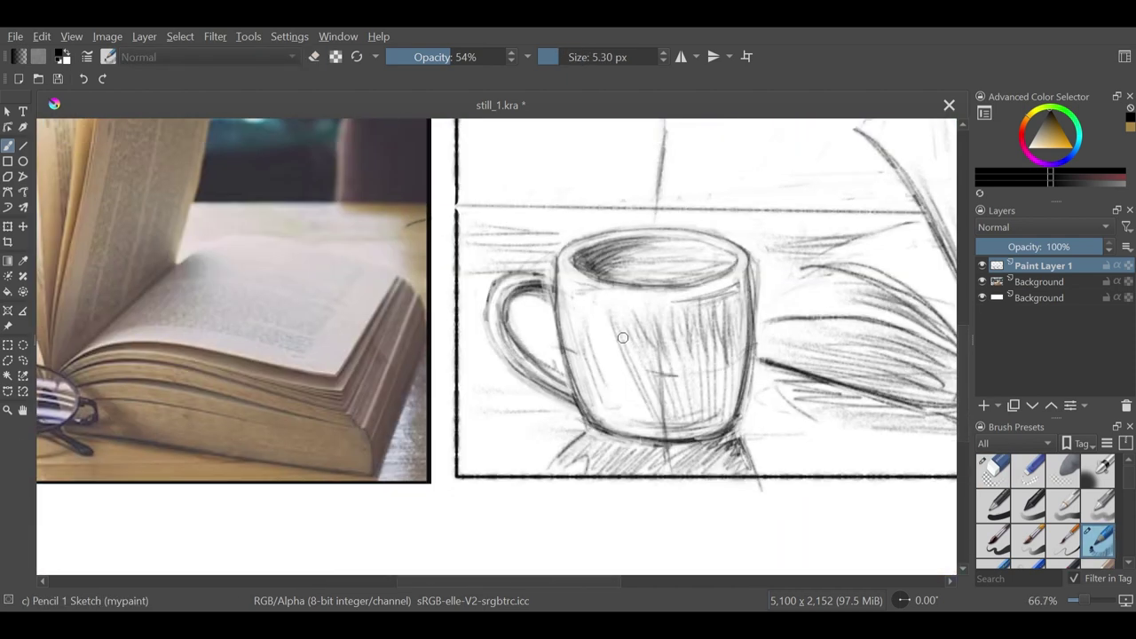
{"action": "mouse_move", "coordinate": [578, 268]}
{"action": "left_mouse_down"}
{"action": "mouse_move", "coordinate": [572, 255]}
{"action": "mouse_move", "coordinate": [621, 236]}
{"action": "left_mouse_up"}
{"action": "mouse_move", "coordinate": [750, 286]}
{"action": "left_mouse_down"}
{"action": "mouse_move", "coordinate": [741, 414]}
{"action": "mouse_move", "coordinate": [759, 327]}
{"action": "mouse_move", "coordinate": [745, 404]}
{"action": "mouse_move", "coordinate": [751, 277]}
{"action": "left_mouse_up"}
{"action": "key", "text": "slash"}
{"action": "key", "text": "e"}
{"action": "mouse_move", "coordinate": [750, 412]}
{"action": "left_mouse_down"}
{"action": "mouse_move", "coordinate": [744, 346]}
{"action": "mouse_move", "coordinate": [743, 384]}
{"action": "left_mouse_up"}
{"action": "left_click_drag", "start_coordinate": [745, 250], "coordinate": [734, 389]}
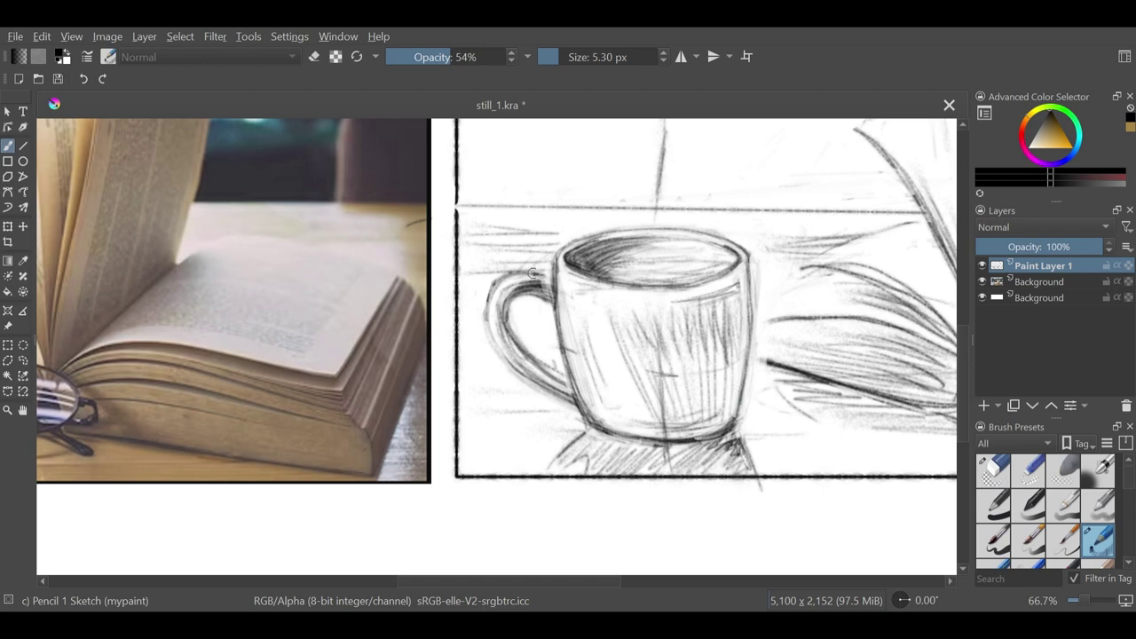
- Darken the mug handle's outline in pencil and tidy its edges with the eraser
{"action": "left_click_drag", "start_coordinate": [548, 368], "coordinate": [570, 382]}
{"action": "mouse_move", "coordinate": [569, 405]}
{"action": "left_mouse_down"}
{"action": "mouse_move", "coordinate": [494, 337]}
{"action": "mouse_move", "coordinate": [498, 286]}
{"action": "left_mouse_up"}
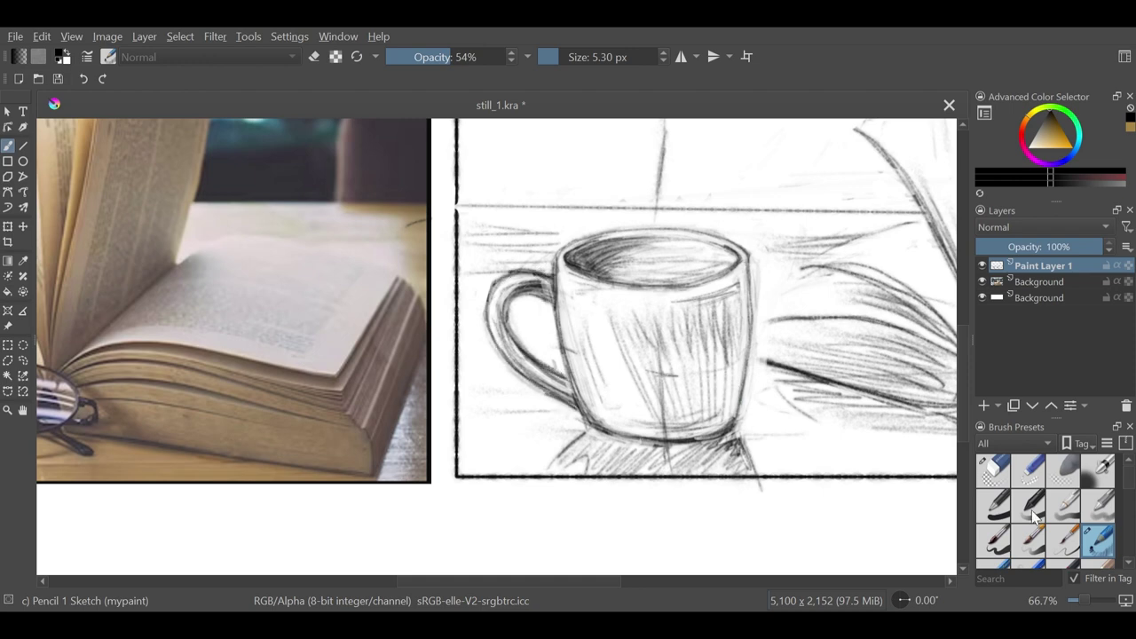
{"action": "left_click", "coordinate": [993, 472]}
{"action": "mouse_move", "coordinate": [333, 413]}
{"action": "left_mouse_down"}
{"action": "mouse_move", "coordinate": [901, 422]}
{"action": "mouse_move", "coordinate": [533, 362]}
{"action": "left_mouse_up"}
{"action": "left_click_drag", "start_coordinate": [713, 298], "coordinate": [768, 346]}
{"action": "mouse_move", "coordinate": [373, 351]}
{"action": "left_mouse_down"}
{"action": "mouse_move", "coordinate": [751, 346]}
{"action": "mouse_move", "coordinate": [383, 332]}
{"action": "left_mouse_up"}
{"action": "left_click_drag", "start_coordinate": [757, 310], "coordinate": [765, 317]}
{"action": "key", "text": "/"}
- Redraw the mug handle's inner and outer curves in pencil and trim the excess lines around it
{"action": "left_click_drag", "start_coordinate": [712, 282], "coordinate": [783, 331]}
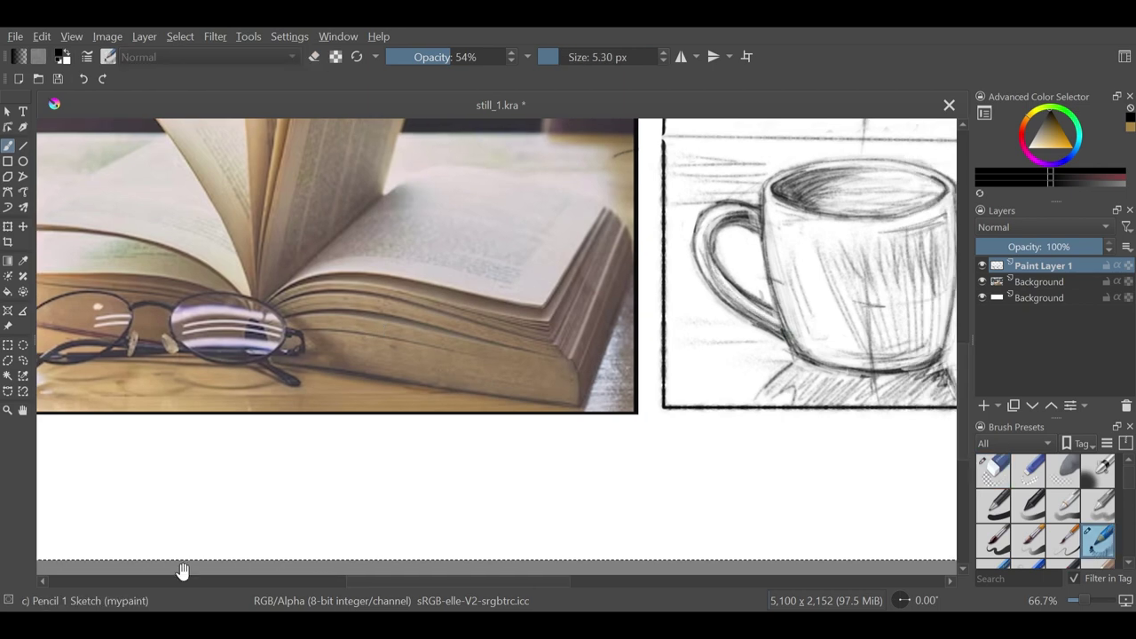
{"action": "mouse_move", "coordinate": [756, 236]}
{"action": "left_mouse_down"}
{"action": "mouse_move", "coordinate": [808, 317]}
{"action": "mouse_move", "coordinate": [813, 309]}
{"action": "left_mouse_up"}
{"action": "mouse_move", "coordinate": [551, 300]}
{"action": "left_mouse_down"}
{"action": "mouse_move", "coordinate": [813, 307]}
{"action": "mouse_move", "coordinate": [565, 300]}
{"action": "left_mouse_up"}
{"action": "mouse_move", "coordinate": [803, 292]}
{"action": "left_mouse_down"}
{"action": "mouse_move", "coordinate": [772, 314]}
{"action": "mouse_move", "coordinate": [766, 359]}
{"action": "mouse_move", "coordinate": [802, 380]}
{"action": "left_mouse_up"}
{"action": "left_click_drag", "start_coordinate": [633, 391], "coordinate": [829, 387]}
{"action": "scroll", "coordinate": [829, 388], "scroll_direction": "right", "scroll_amount": 2}
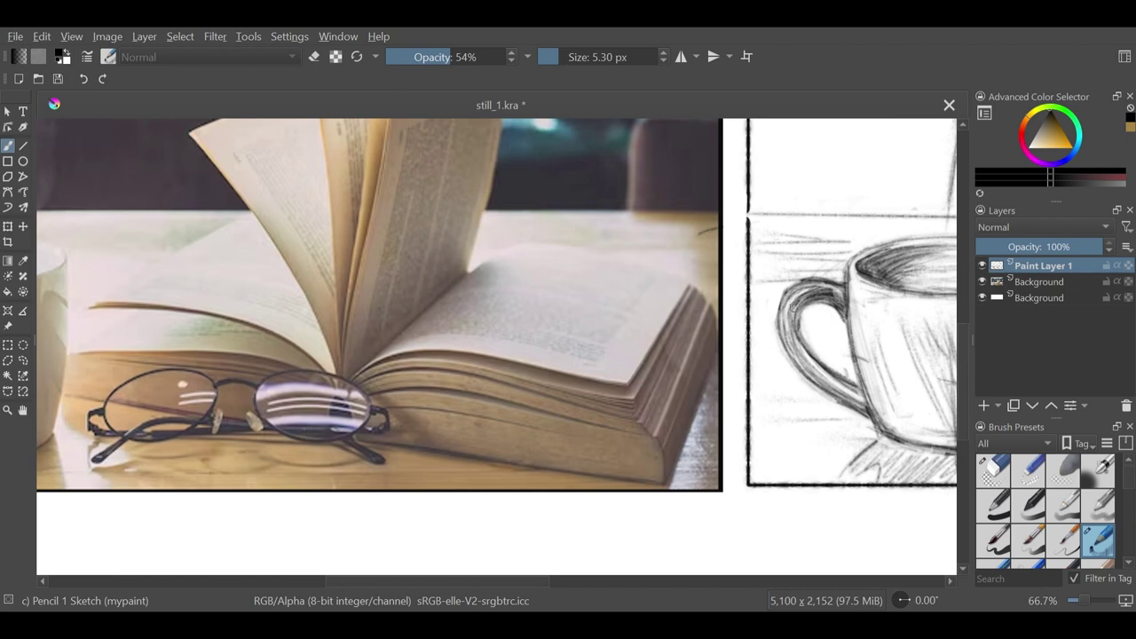
{"action": "key", "text": "slash"}
{"action": "left_click_drag", "start_coordinate": [830, 293], "coordinate": [790, 341]}
{"action": "left_click_drag", "start_coordinate": [790, 300], "coordinate": [811, 375]}
{"action": "left_click_drag", "start_coordinate": [865, 305], "coordinate": [904, 315]}
- Lighten the marks on the mug's body with a 24.93 px eraser at 35% opacity, then re-hatch it in pencil
{"action": "left_click", "coordinate": [563, 57]}
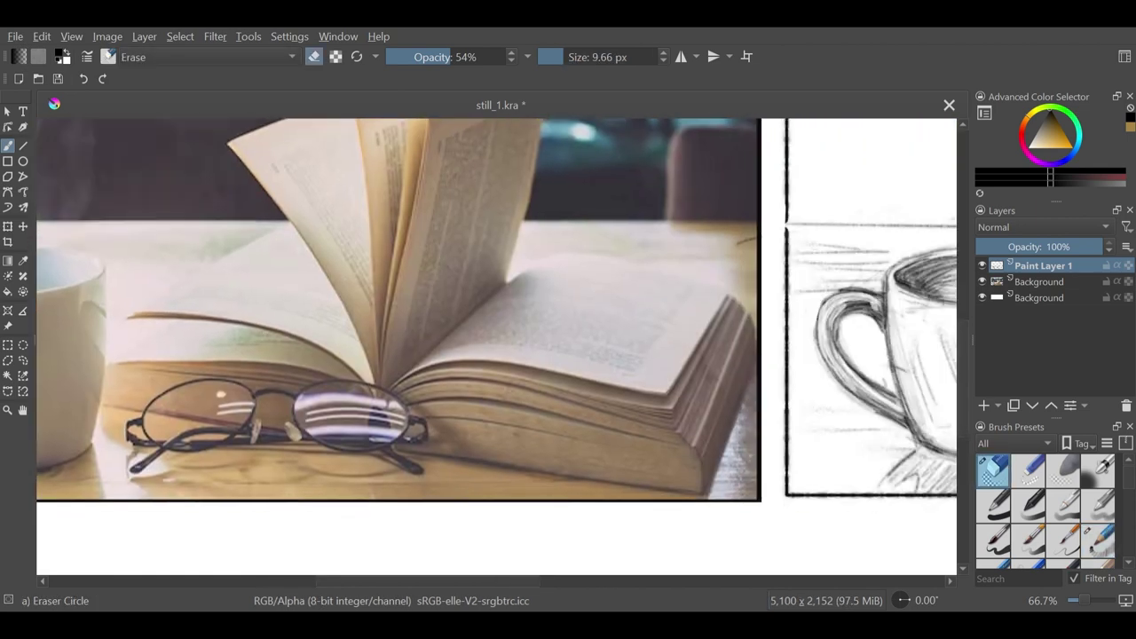
{"action": "scroll", "coordinate": [479, 295], "scroll_direction": "down", "scroll_amount": 2}
{"action": "left_click", "coordinate": [572, 56]}
{"action": "left_click", "coordinate": [427, 56]}
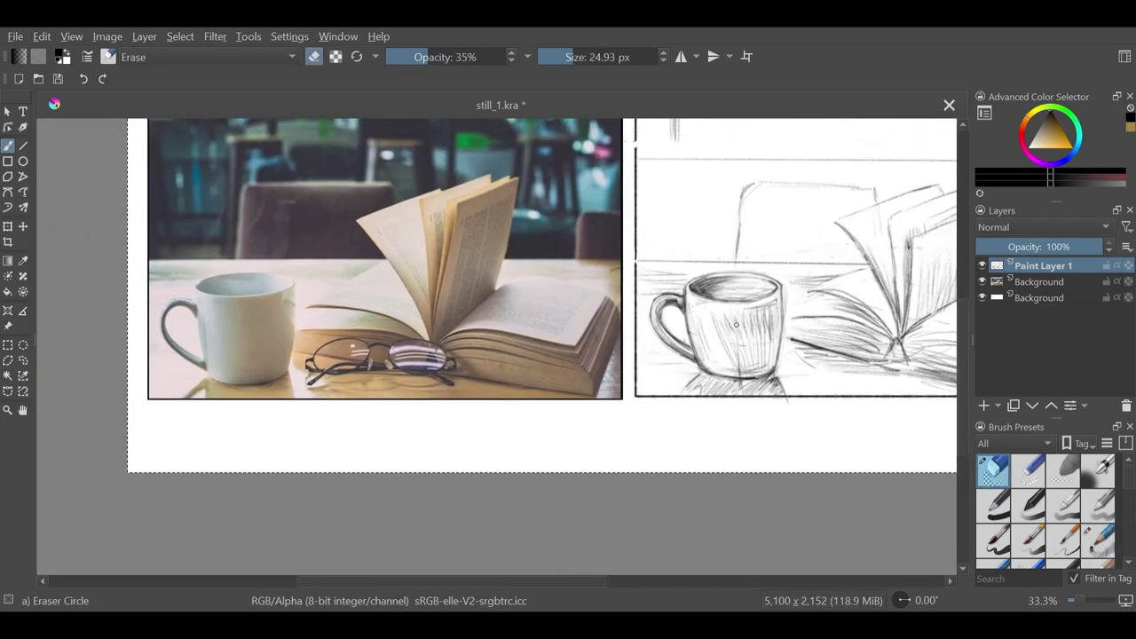
{"action": "key", "text": "e"}
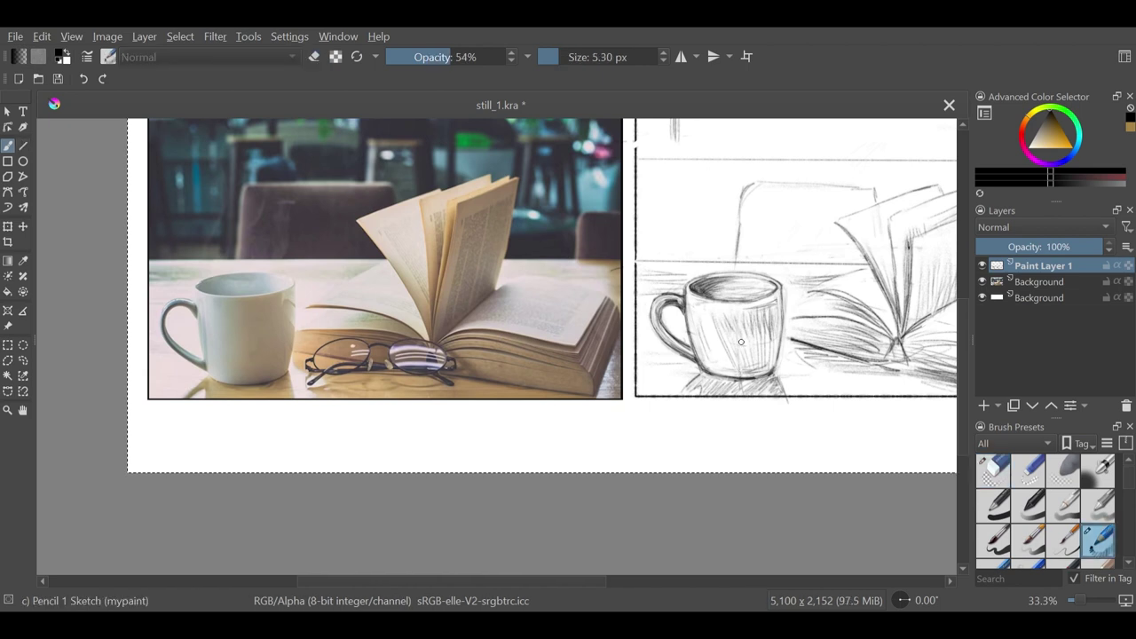
{"action": "mouse_move", "coordinate": [704, 314]}
{"action": "left_mouse_down"}
{"action": "mouse_move", "coordinate": [754, 319]}
{"action": "mouse_move", "coordinate": [772, 350]}
{"action": "mouse_move", "coordinate": [727, 360]}
{"action": "mouse_move", "coordinate": [753, 361]}
{"action": "left_mouse_up"}
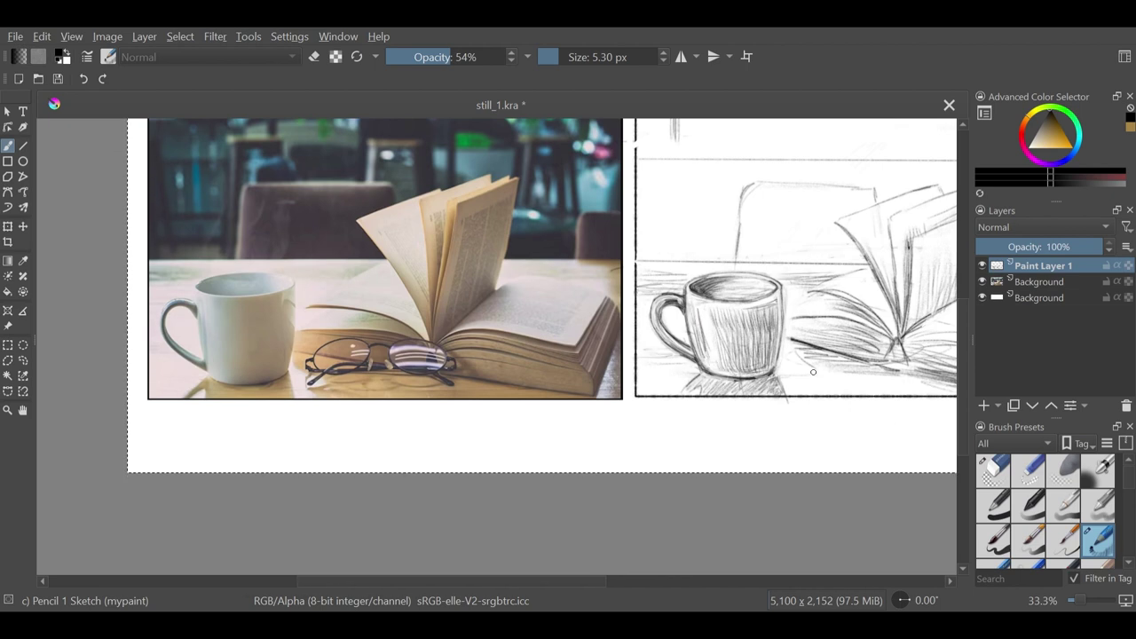
- Soften the hatching on the mug's body with the eraser, finishing at 22% opacity and 125.01 px
{"action": "left_click", "coordinate": [993, 471]}
{"action": "left_click", "coordinate": [593, 61]}
{"action": "left_click_drag", "start_coordinate": [711, 309], "coordinate": [717, 358]}
{"action": "mouse_move", "coordinate": [772, 314]}
{"action": "left_mouse_down"}
{"action": "mouse_move", "coordinate": [771, 357]}
{"action": "mouse_move", "coordinate": [728, 312]}
{"action": "mouse_move", "coordinate": [765, 289]}
{"action": "mouse_move", "coordinate": [705, 286]}
{"action": "left_mouse_up"}
{"action": "left_click", "coordinate": [580, 61]}
{"action": "left_click", "coordinate": [412, 60]}
{"action": "left_click", "coordinate": [597, 60]}
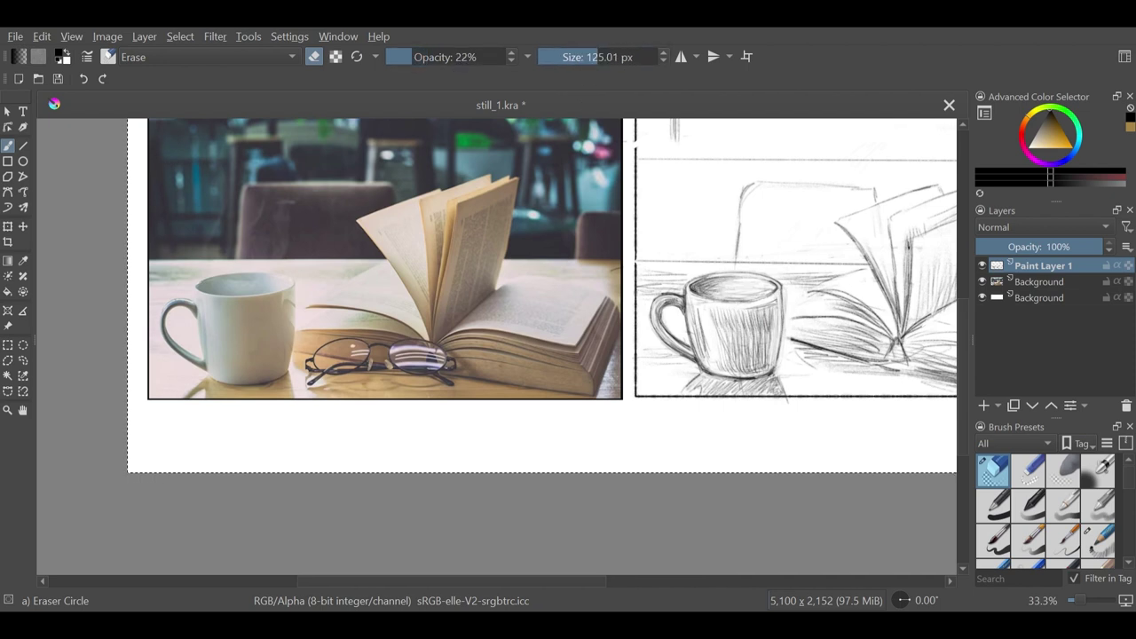
{"action": "left_click_drag", "start_coordinate": [728, 342], "coordinate": [769, 375]}
- Hatch the chair back behind the mug and book with vertical pencil strokes
{"action": "left_click", "coordinate": [1105, 548]}
{"action": "mouse_move", "coordinate": [776, 204]}
{"action": "left_mouse_down"}
{"action": "mouse_move", "coordinate": [786, 257]}
{"action": "mouse_move", "coordinate": [857, 200]}
{"action": "mouse_move", "coordinate": [767, 220]}
{"action": "mouse_move", "coordinate": [769, 254]}
{"action": "left_mouse_up"}
{"action": "mouse_move", "coordinate": [776, 198]}
{"action": "left_mouse_down"}
{"action": "mouse_move", "coordinate": [775, 265]}
{"action": "mouse_move", "coordinate": [740, 259]}
{"action": "left_mouse_up"}
{"action": "left_click_drag", "start_coordinate": [772, 189], "coordinate": [771, 267]}
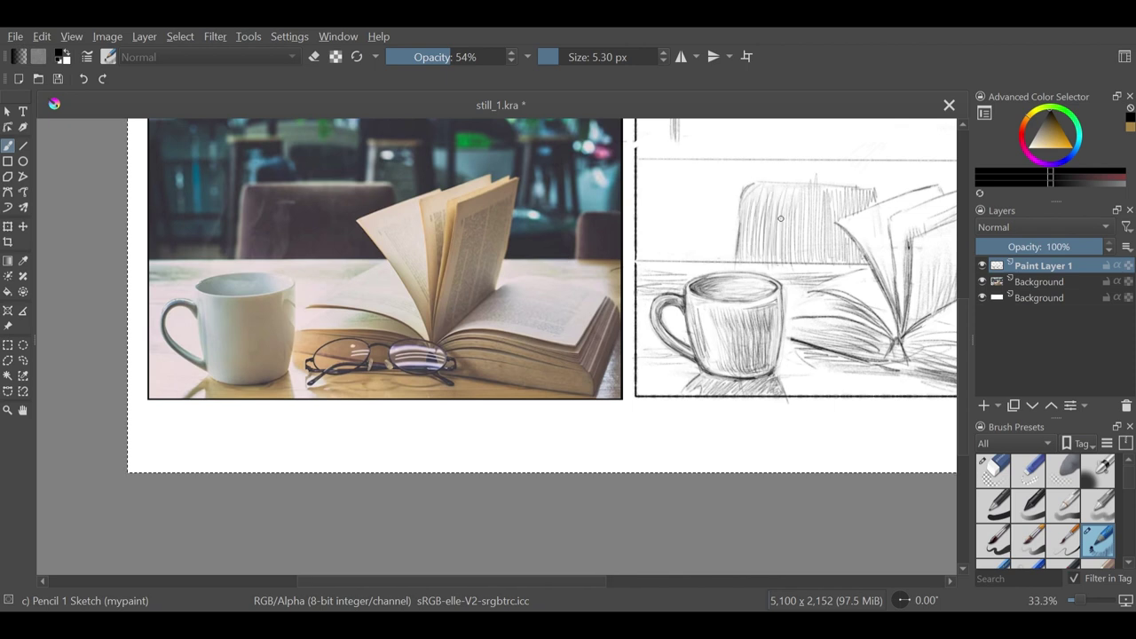
- Darken the part of the chair back beside the book's pages and clean its lower edge along the table line
{"action": "left_click_drag", "start_coordinate": [804, 213], "coordinate": [803, 265]}
{"action": "left_click_drag", "start_coordinate": [841, 229], "coordinate": [839, 263]}
{"action": "left_click_drag", "start_coordinate": [588, 236], "coordinate": [419, 266]}
{"action": "mouse_move", "coordinate": [612, 282]}
{"action": "left_mouse_down"}
{"action": "mouse_move", "coordinate": [639, 266]}
{"action": "mouse_move", "coordinate": [621, 232]}
{"action": "mouse_move", "coordinate": [667, 233]}
{"action": "mouse_move", "coordinate": [621, 236]}
{"action": "mouse_move", "coordinate": [648, 271]}
{"action": "mouse_move", "coordinate": [691, 271]}
{"action": "left_mouse_up"}
{"action": "mouse_move", "coordinate": [632, 292]}
{"action": "left_mouse_down"}
{"action": "mouse_move", "coordinate": [632, 283]}
{"action": "mouse_move", "coordinate": [664, 284]}
{"action": "mouse_move", "coordinate": [670, 266]}
{"action": "left_mouse_up"}
{"action": "key", "text": "e"}
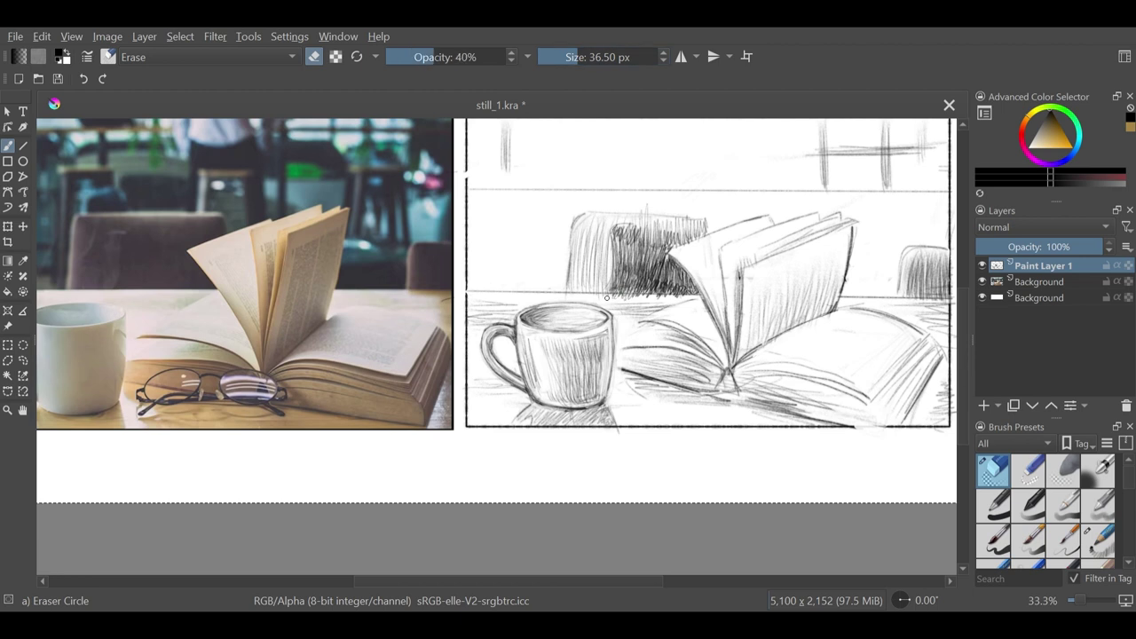
- Strengthen the chair back's left side, top edge and inner border with more pencil hatching
{"action": "key", "text": "e"}
{"action": "left_click_drag", "start_coordinate": [586, 284], "coordinate": [610, 231]}
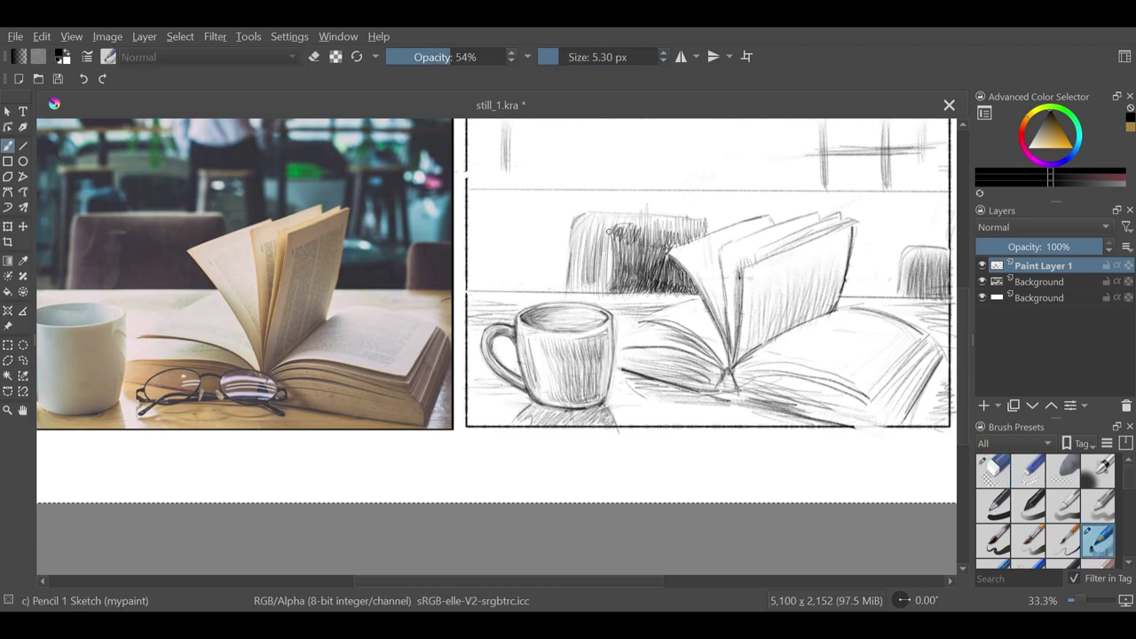
{"action": "mouse_move", "coordinate": [577, 278]}
{"action": "left_mouse_down"}
{"action": "mouse_move", "coordinate": [623, 271]}
{"action": "mouse_move", "coordinate": [676, 224]}
{"action": "mouse_move", "coordinate": [705, 226]}
{"action": "left_mouse_up"}
{"action": "left_click_drag", "start_coordinate": [572, 256], "coordinate": [567, 291]}
{"action": "left_click_drag", "start_coordinate": [595, 212], "coordinate": [692, 218]}
{"action": "mouse_move", "coordinate": [619, 225]}
{"action": "left_mouse_down"}
{"action": "mouse_move", "coordinate": [700, 218]}
{"action": "mouse_move", "coordinate": [697, 232]}
{"action": "left_mouse_up"}
- Soften the chair back's dark shading with a 121.33 px eraser at 24% opacity, then reduce the eraser to 26.22 px
{"action": "key", "text": "e"}
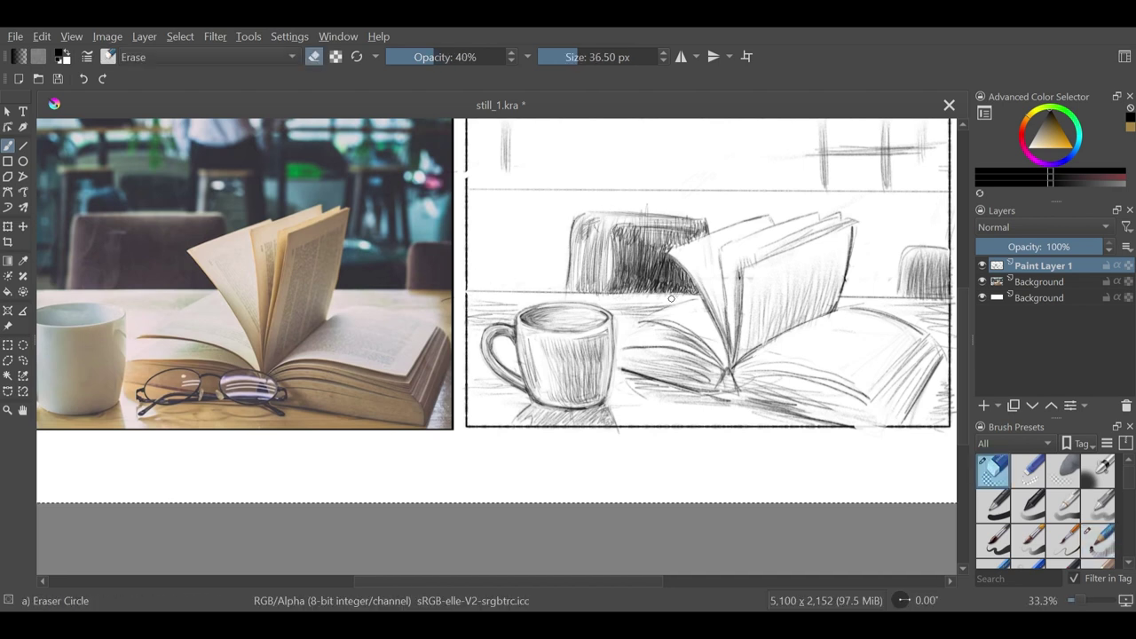
{"action": "left_click", "coordinate": [595, 60]}
{"action": "left_click", "coordinate": [414, 61]}
{"action": "mouse_move", "coordinate": [681, 280]}
{"action": "left_mouse_down"}
{"action": "mouse_move", "coordinate": [654, 278]}
{"action": "mouse_move", "coordinate": [690, 236]}
{"action": "left_mouse_up"}
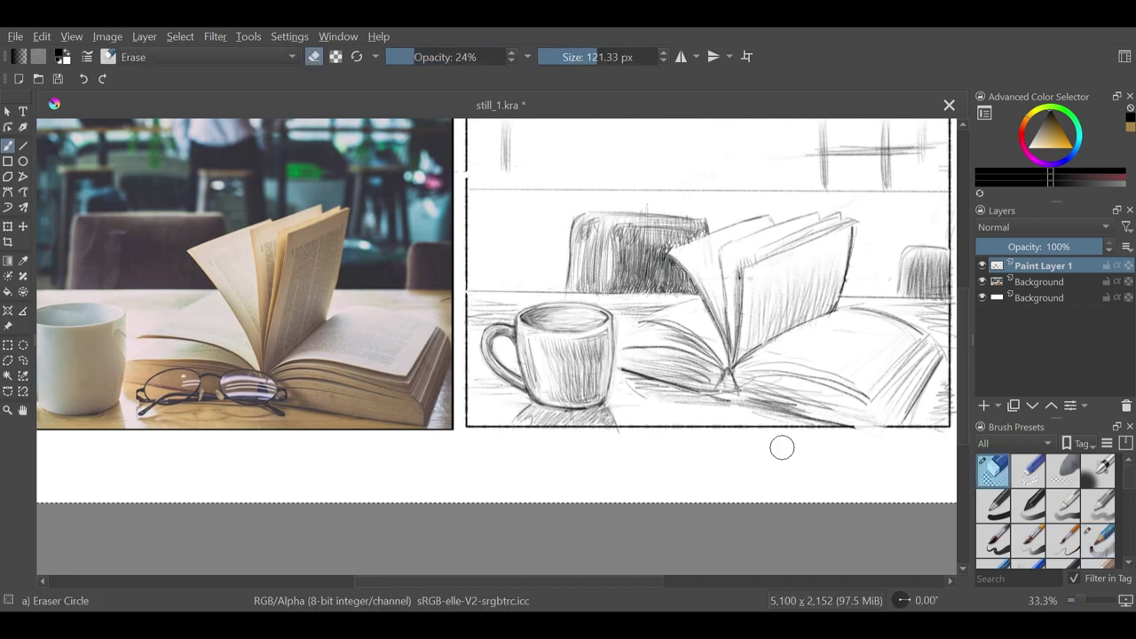
{"action": "left_click", "coordinate": [567, 60]}
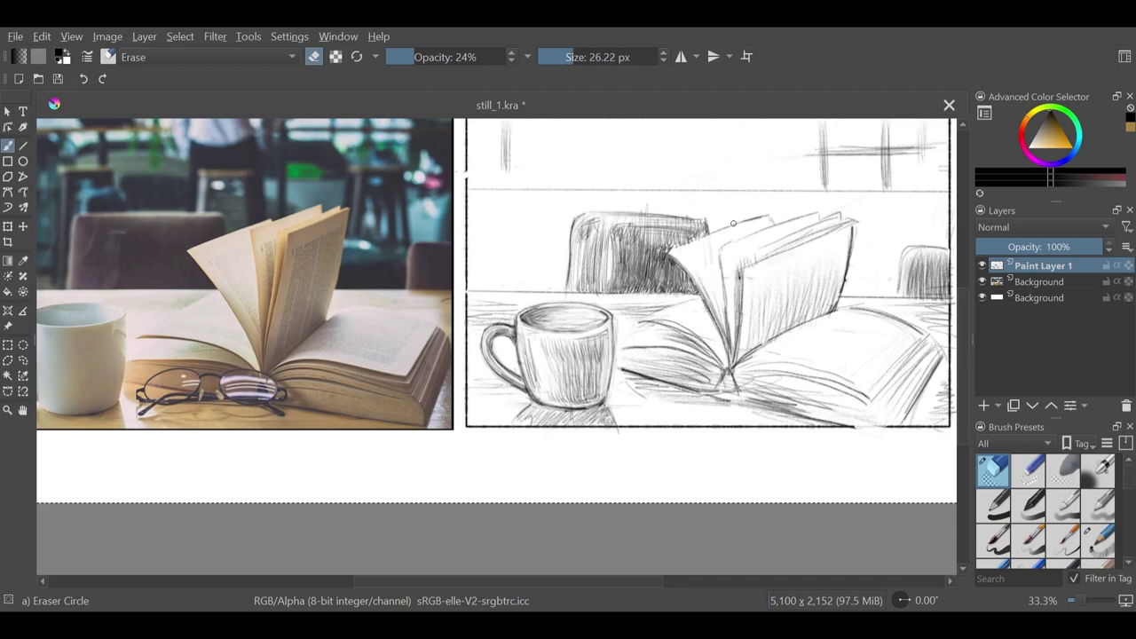